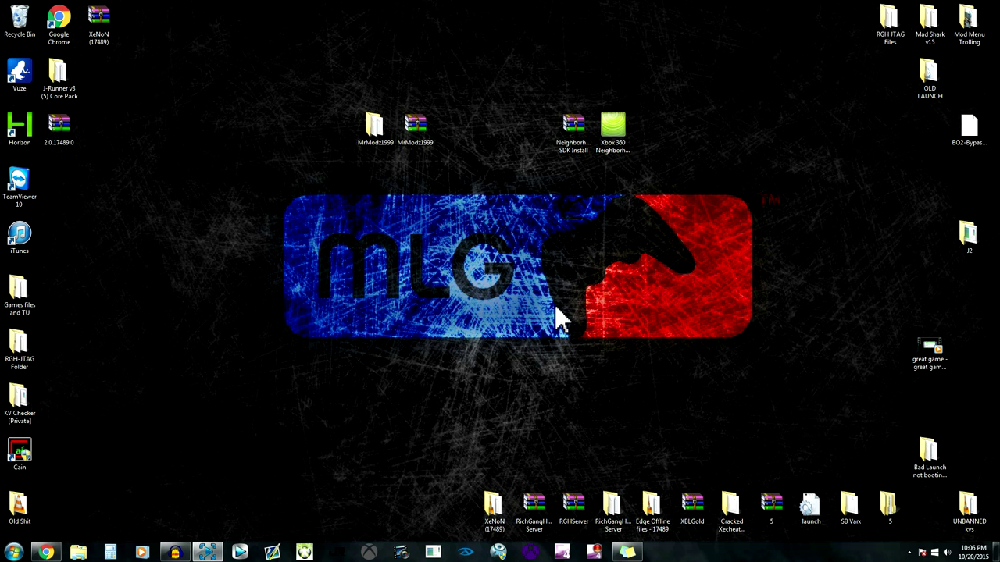
Open the "Launch ini in needed" subfolder of the MrModz1999 desktop folder
left_click(362, 135)
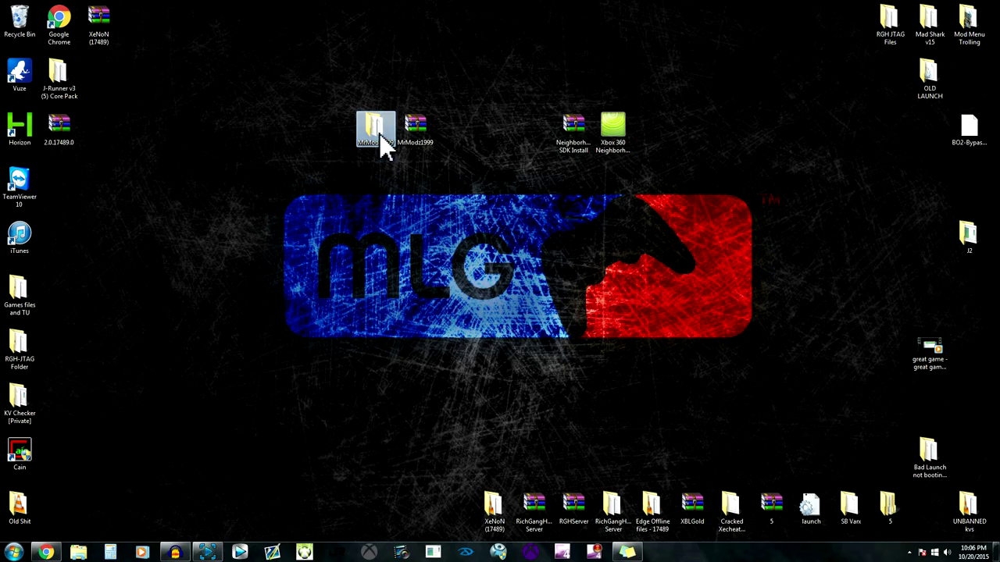
double_click(384, 145)
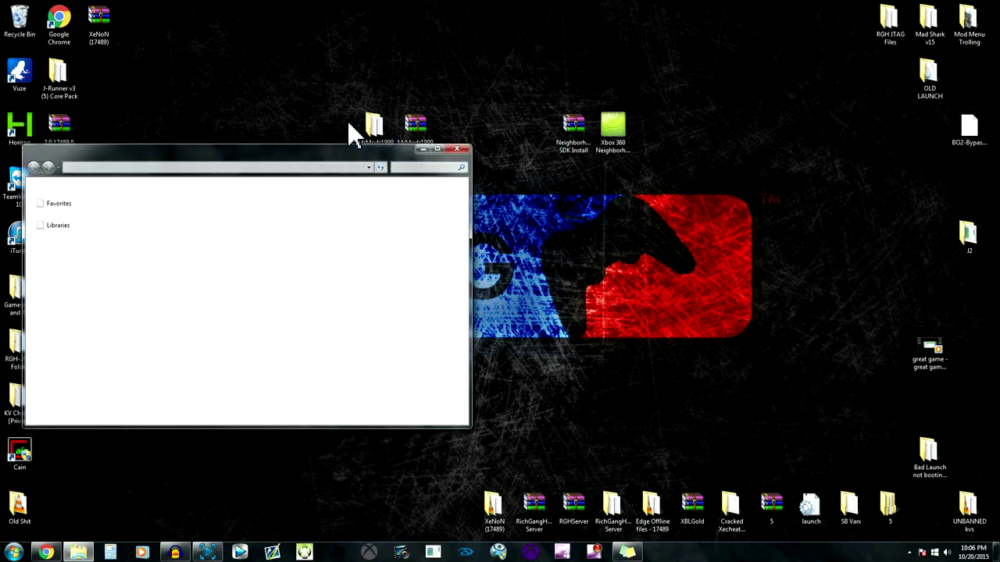
left_click_drag(198, 157, 202, 115)
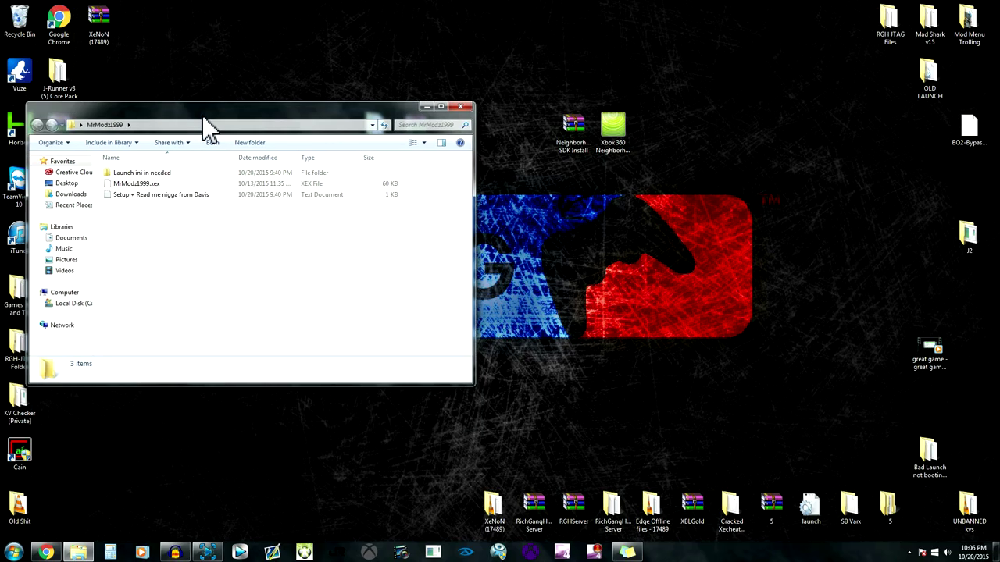
double_click(121, 173)
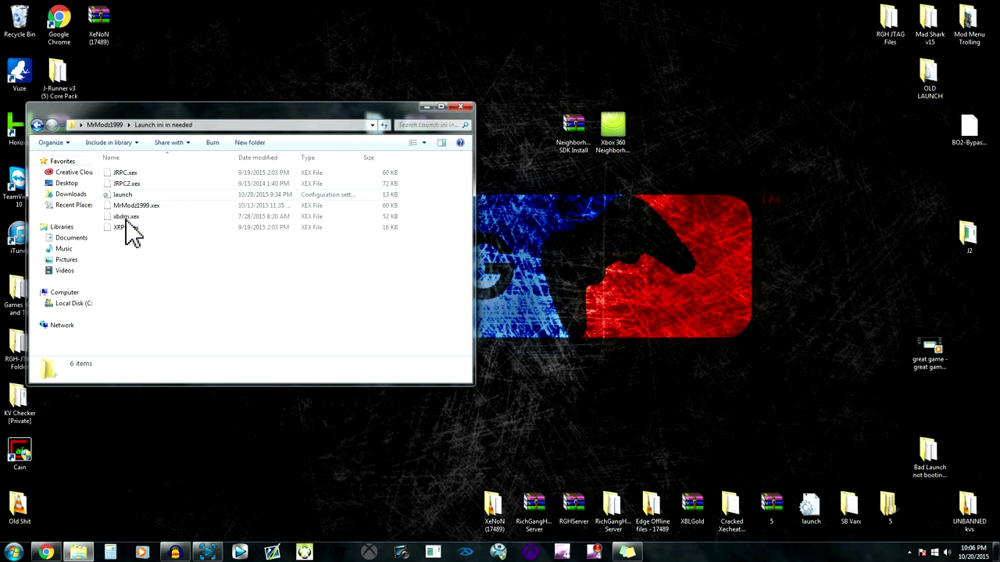
Review the five plugin entries in the launch configuration file against the XEX files in the folder, and close both windows
double_click(123, 196)
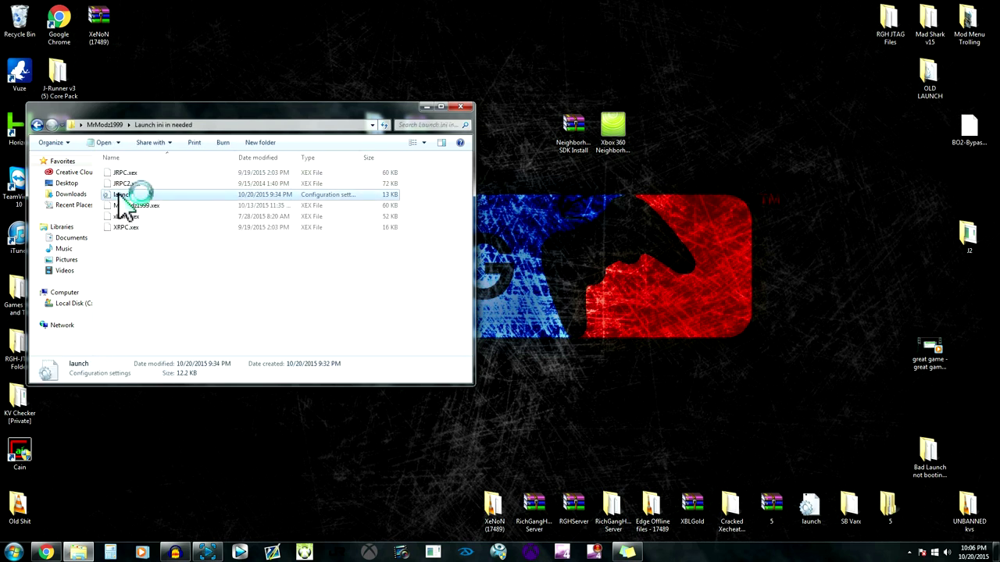
scroll(439, 245, "down", 13)
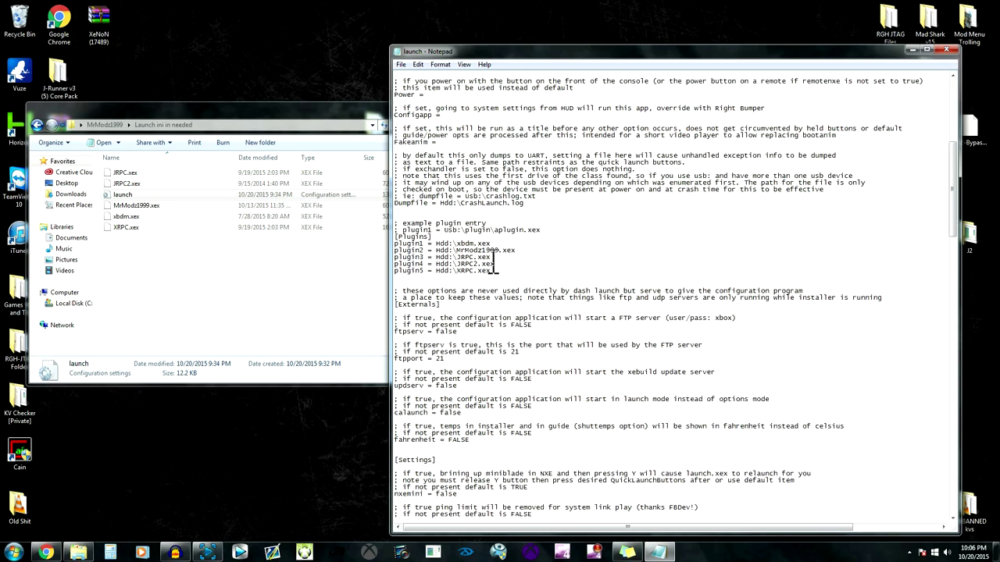
left_click_drag(492, 271, 456, 243)
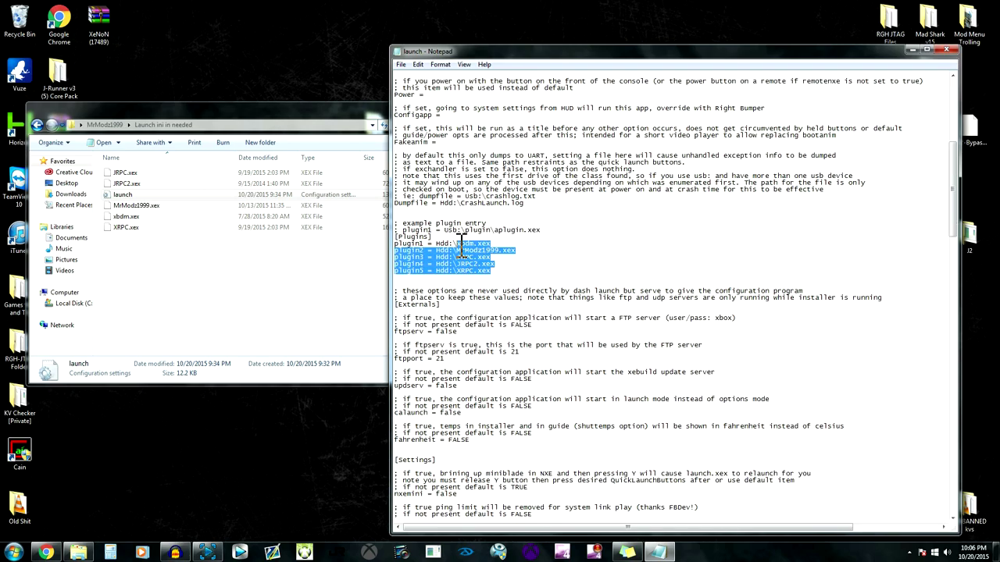
left_click_drag(136, 244, 134, 185)
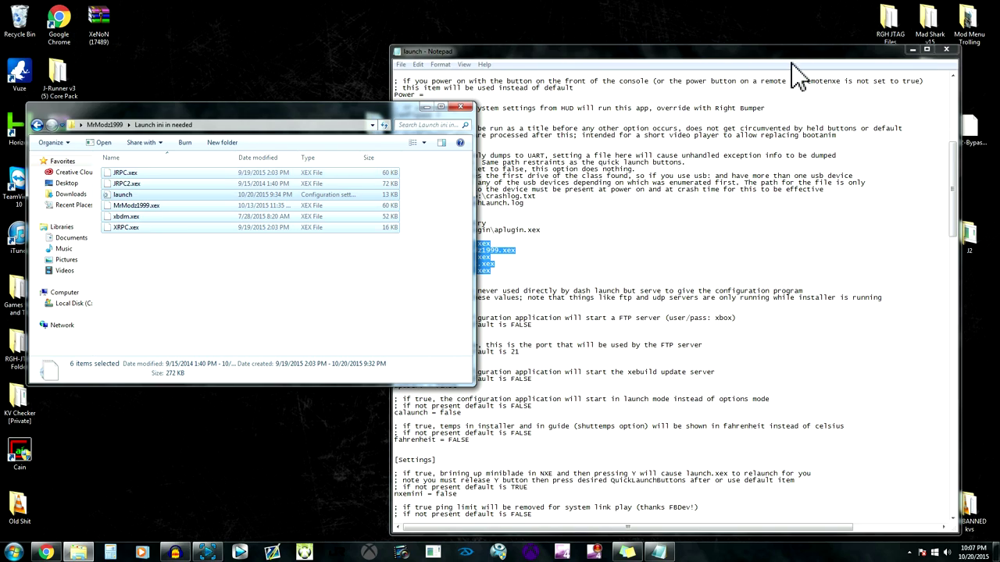
left_click(945, 50)
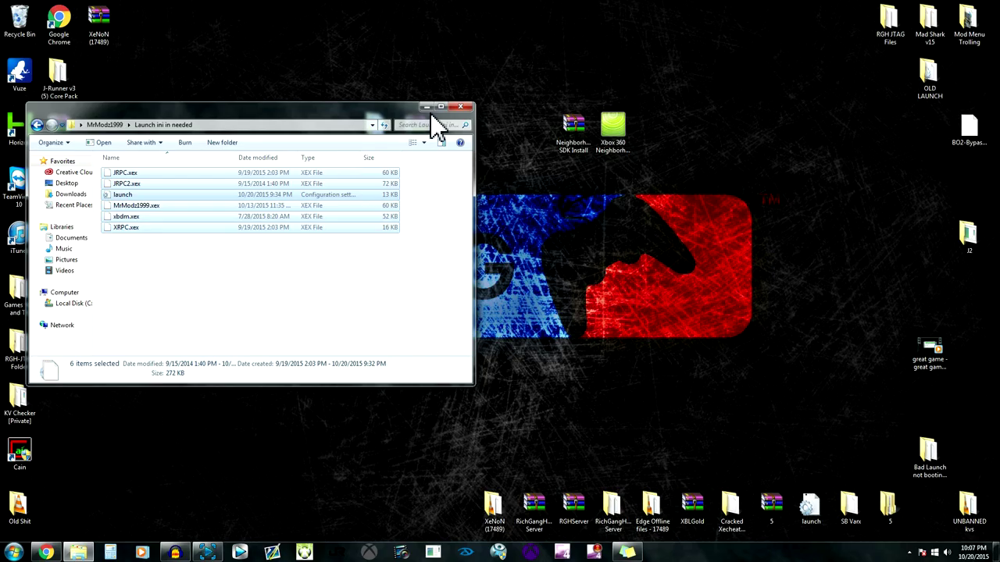
left_click(460, 107)
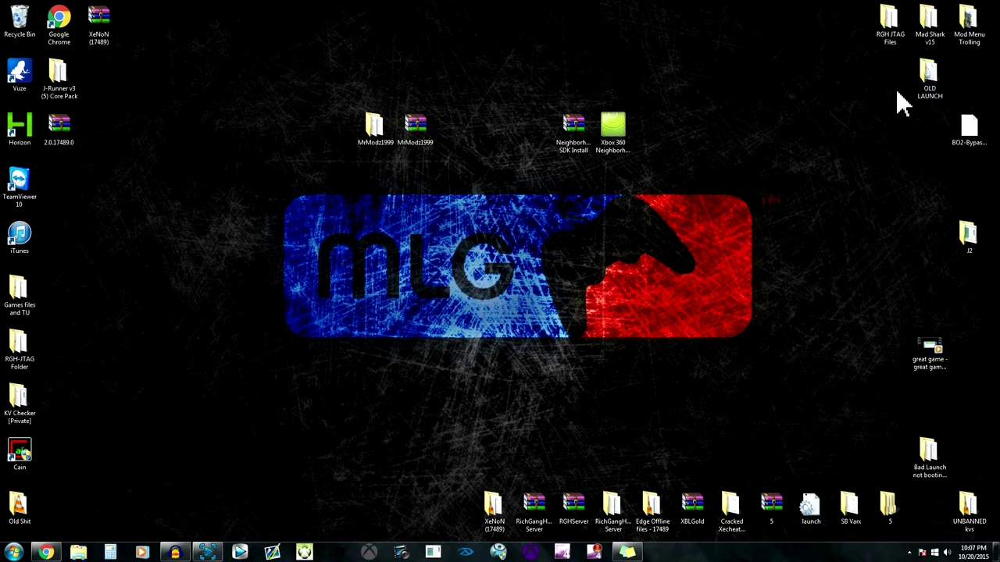
Copy the CPU key from the CPU KEY text file in the Jasper 256MB folder under RGH JTAG Files, and close the windows
double_click(881, 40)
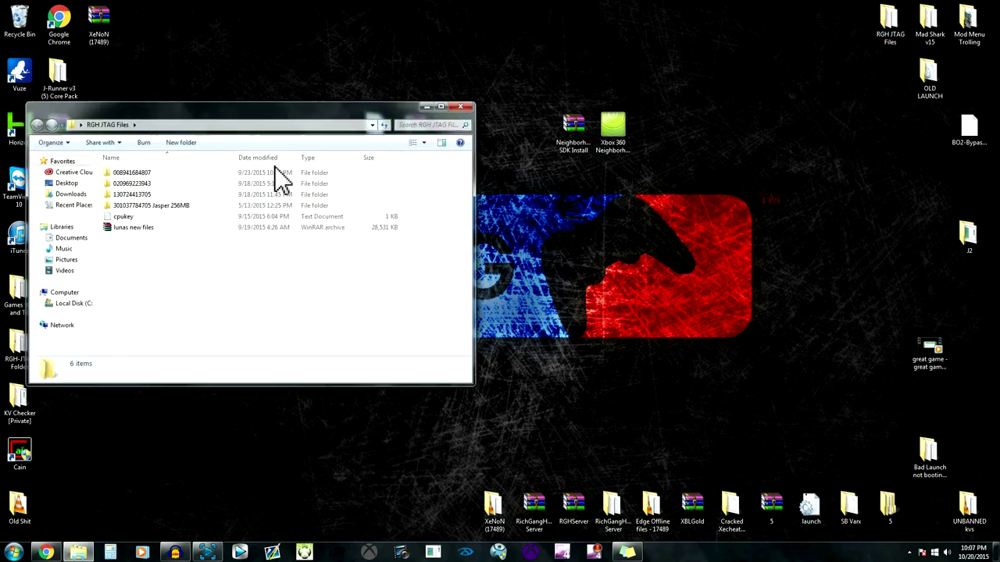
double_click(134, 206)
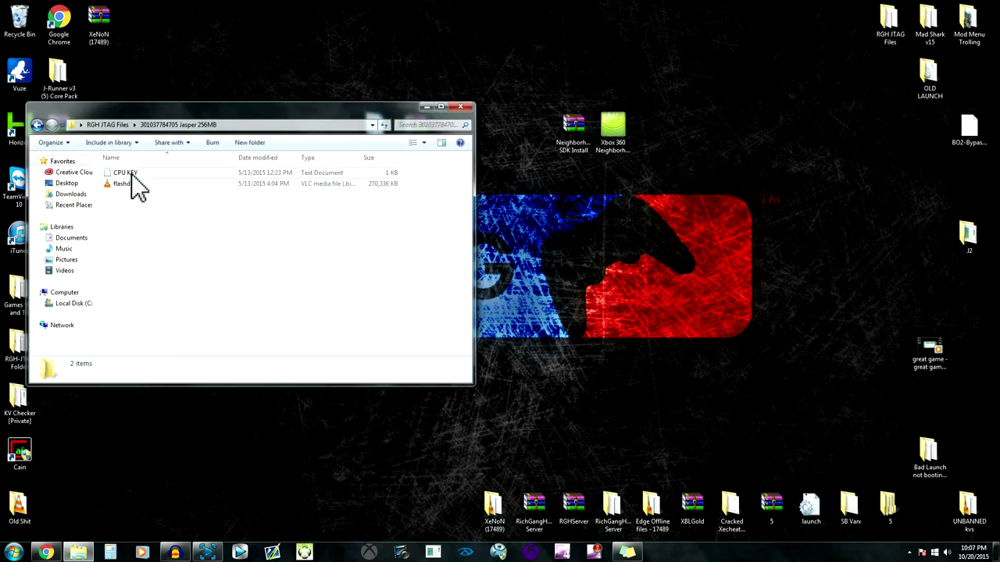
double_click(132, 175)
key("ctrl+a")
right_click(487, 130)
left_click(515, 161)
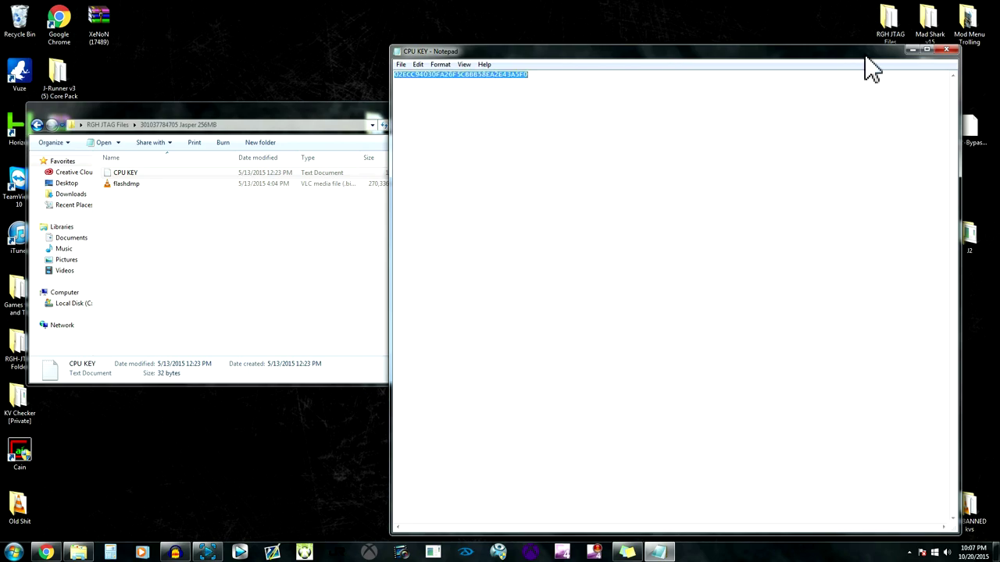
left_click(946, 50)
left_click(463, 110)
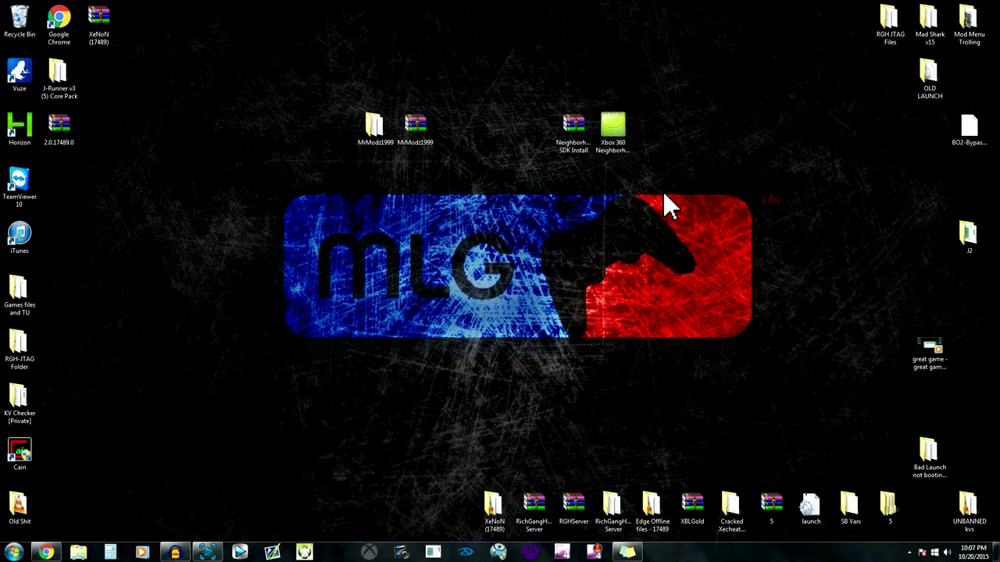
Switch to Chrome and review the mrmodz1999.com page from the Features section to the Check & Add Time Center
left_click(46, 553)
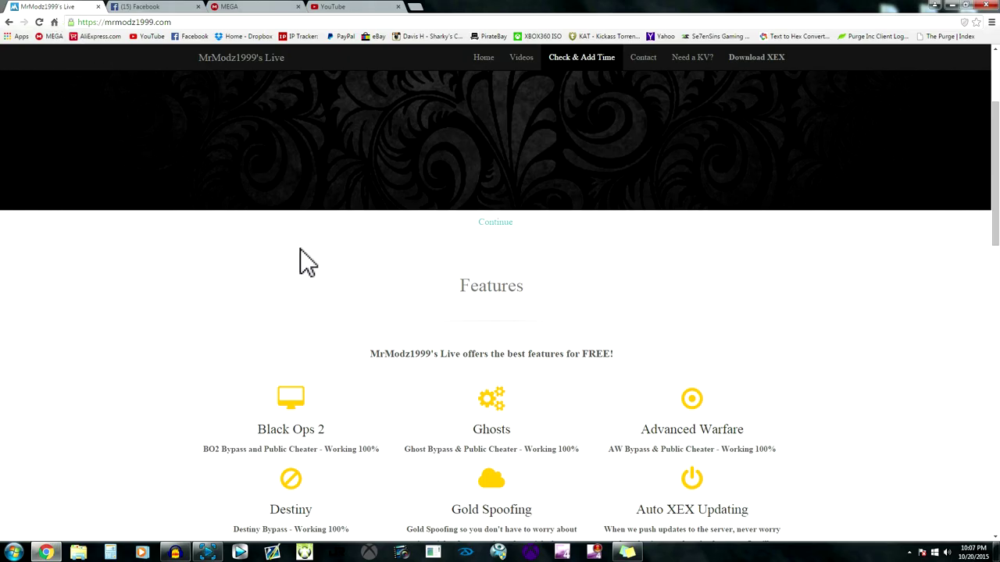
scroll(266, 313, "down", 2)
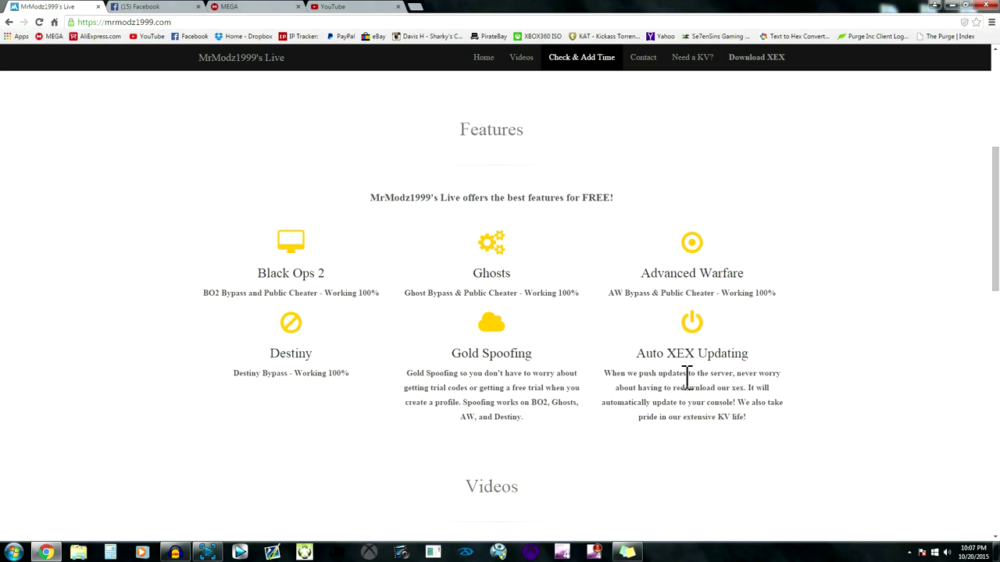
scroll(689, 390, "down", 2)
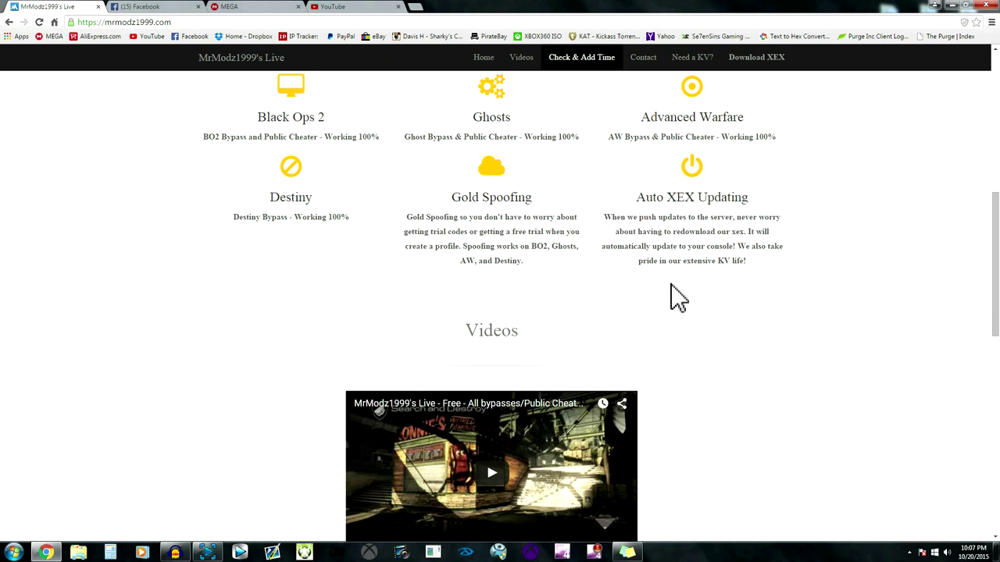
scroll(674, 297, "down", 4)
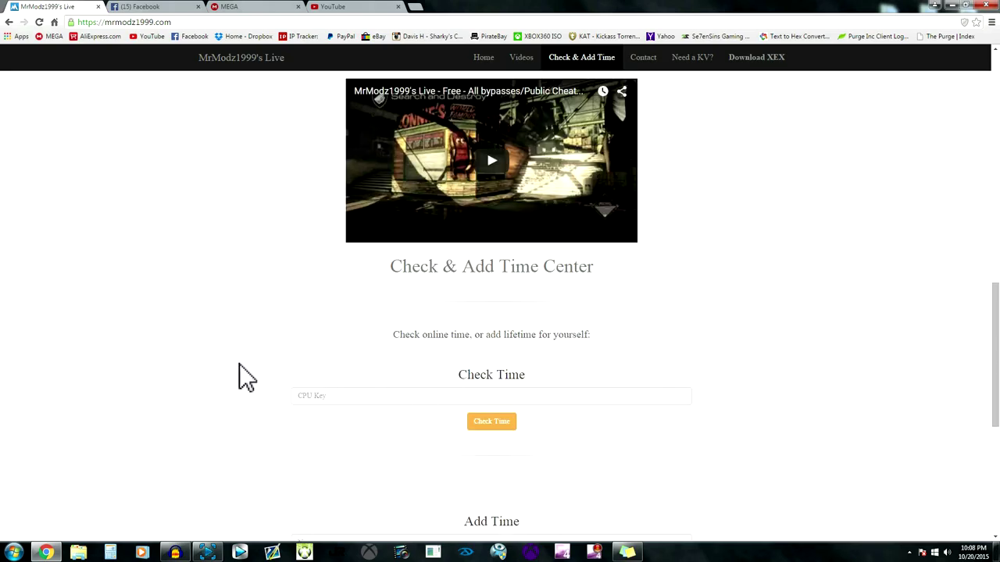
scroll(227, 367, "down", 1)
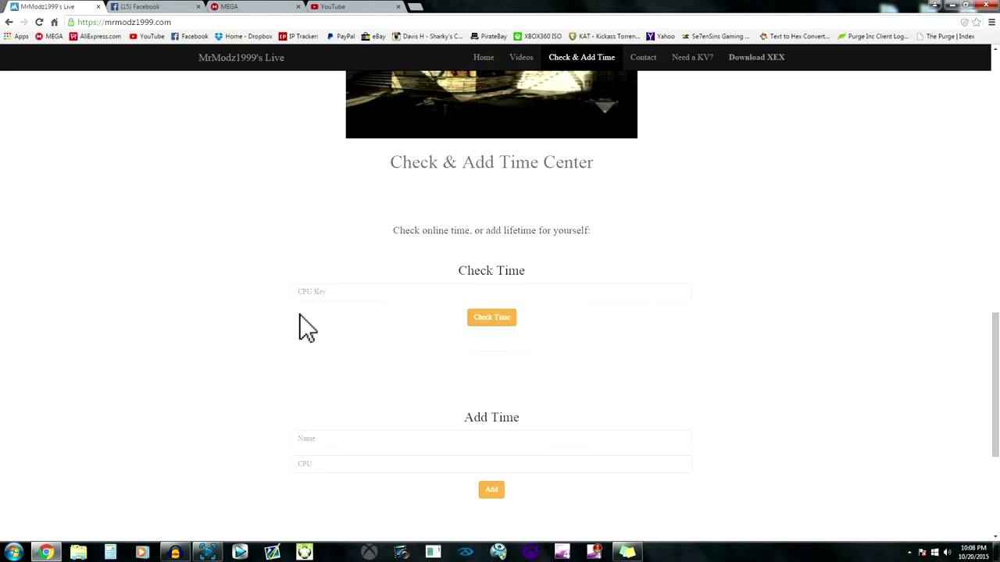
scroll(344, 279, "down", 1)
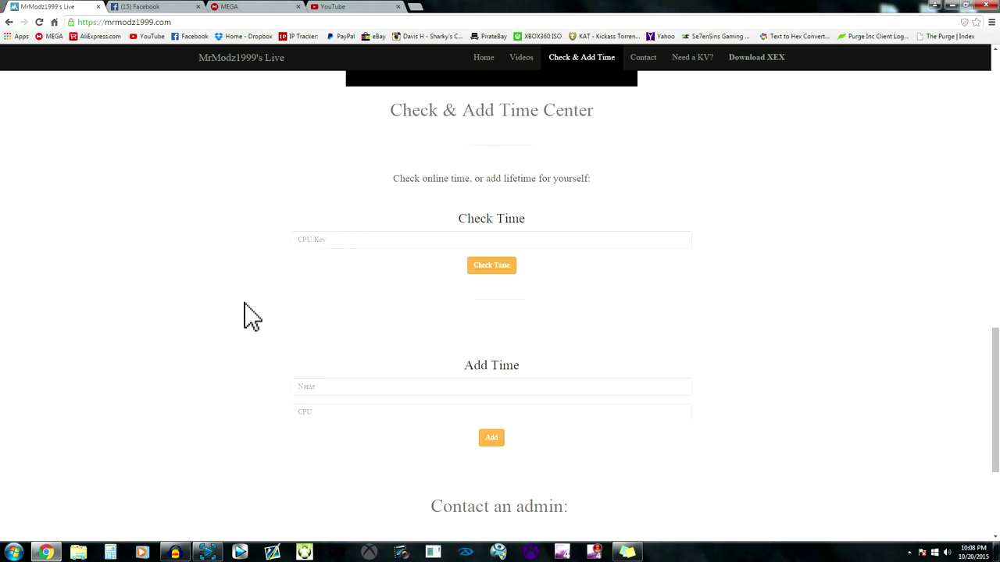
Paste the CPU key into the CPU field of the Add Time form and clear that field again
scroll(285, 395, "down", 1)
left_click(356, 359)
right_click(353, 361)
left_click(392, 435)
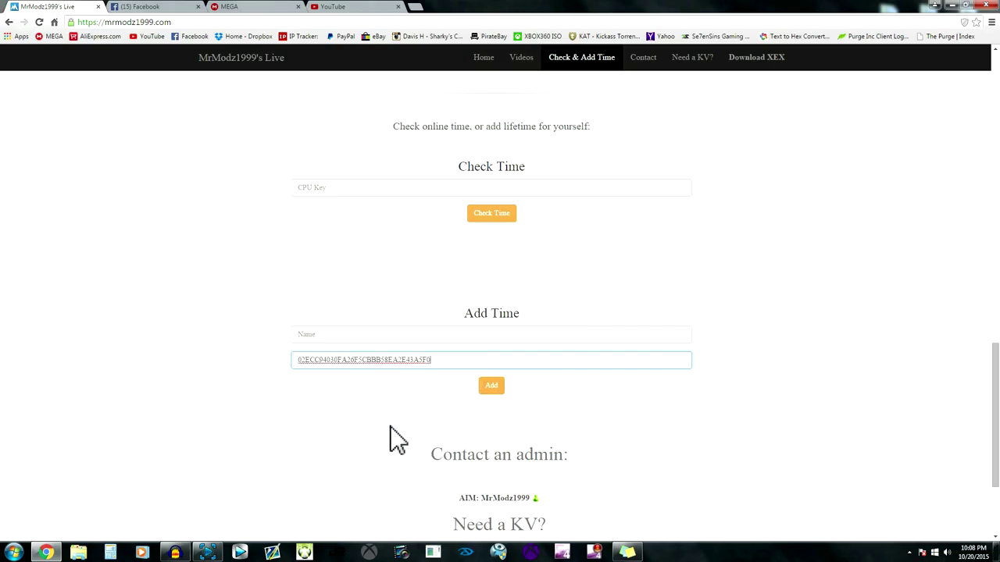
left_click(327, 334)
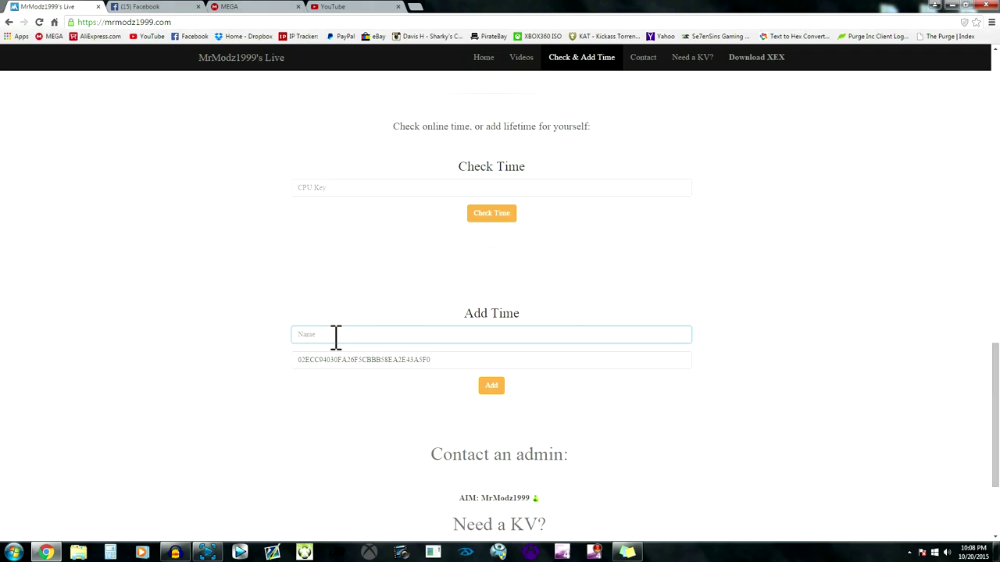
double_click(406, 359)
key("BackSpace")
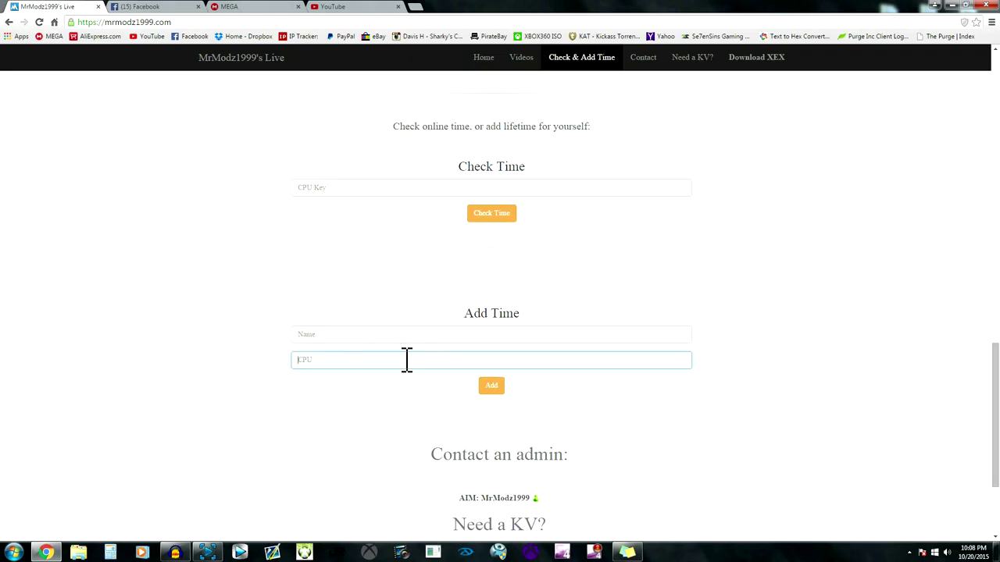
Enter a first name in the Name field of the Add Time form and submit the form
left_click(359, 336)
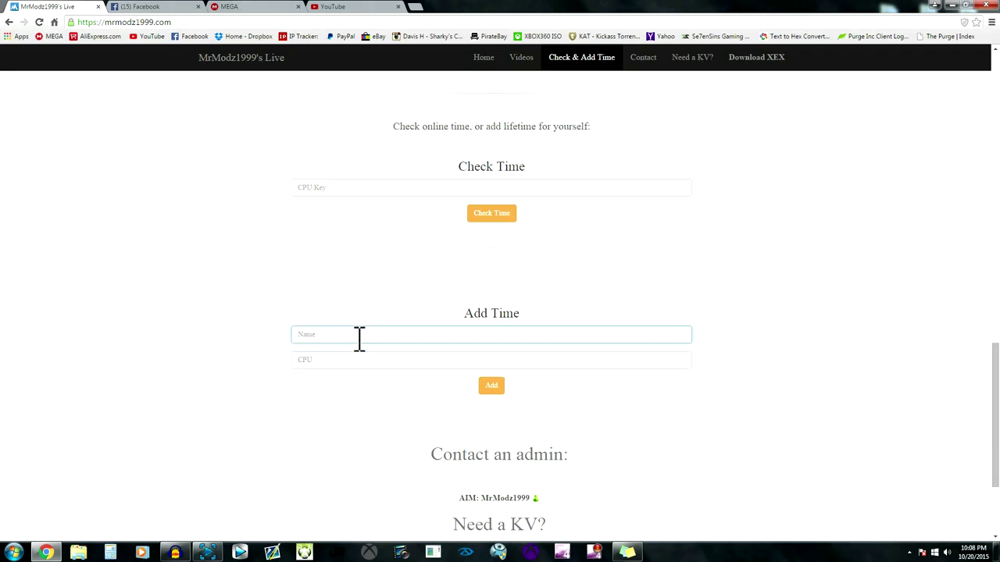
type("John")
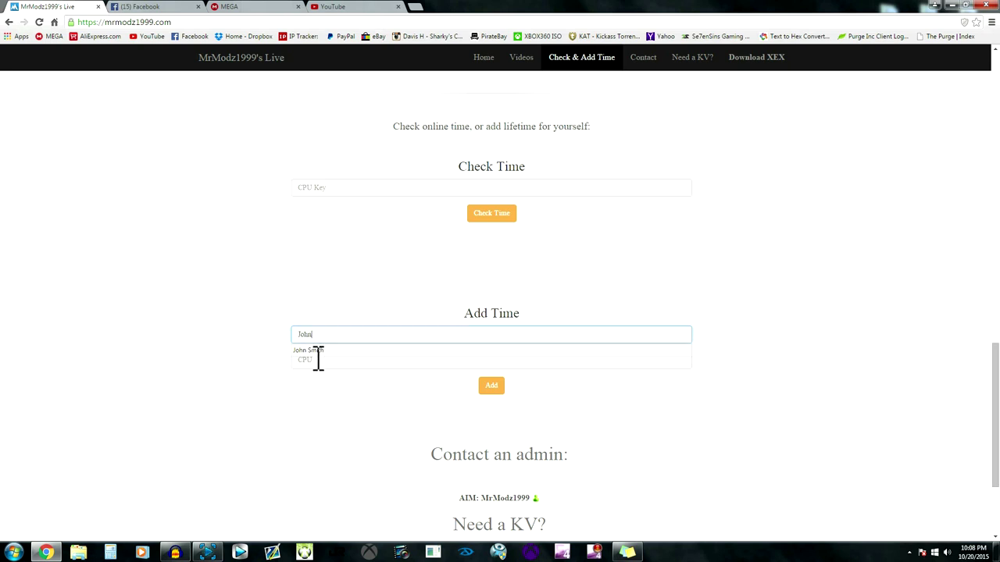
left_click(349, 302)
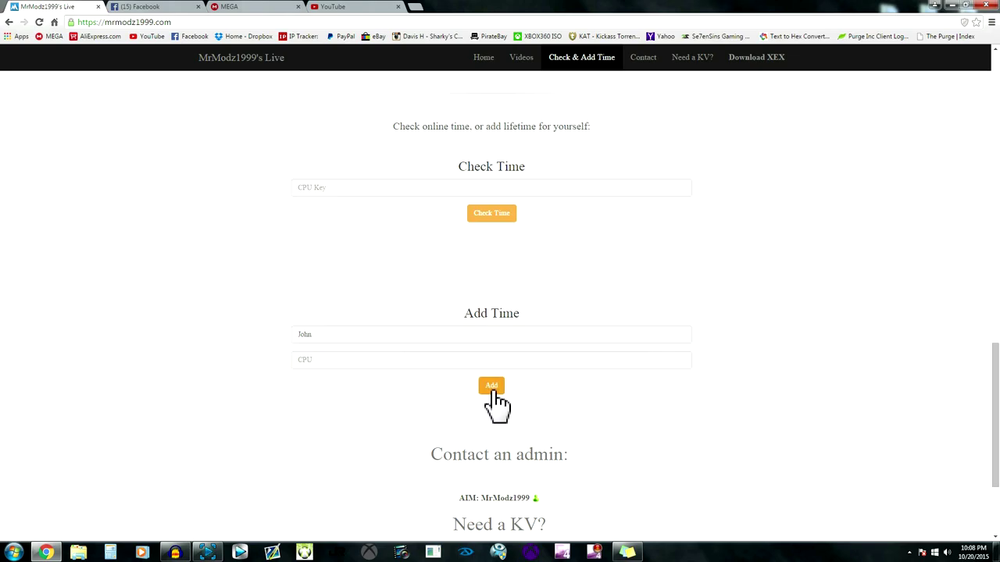
left_click(492, 386)
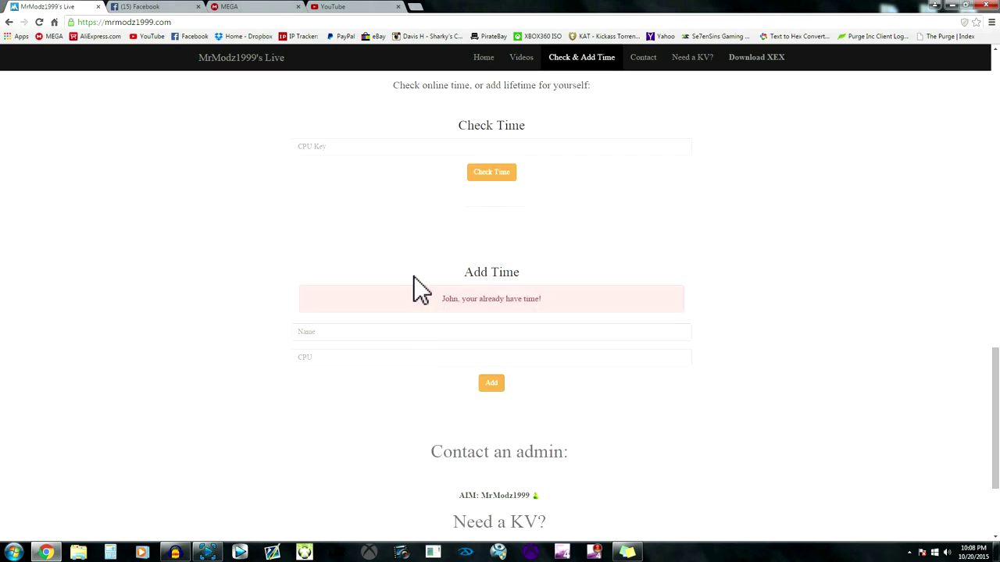
scroll(422, 291, "down", 1)
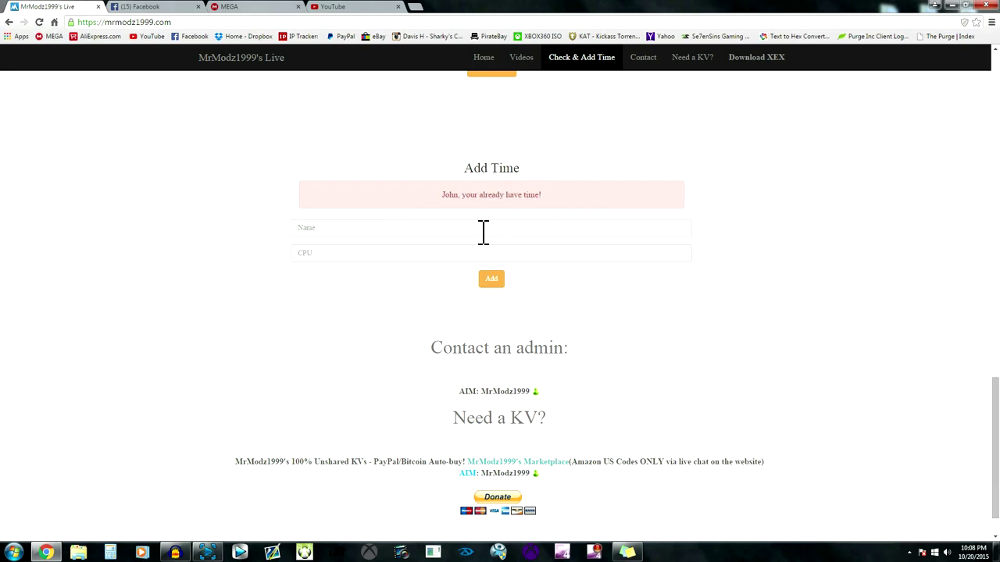
left_click(484, 232)
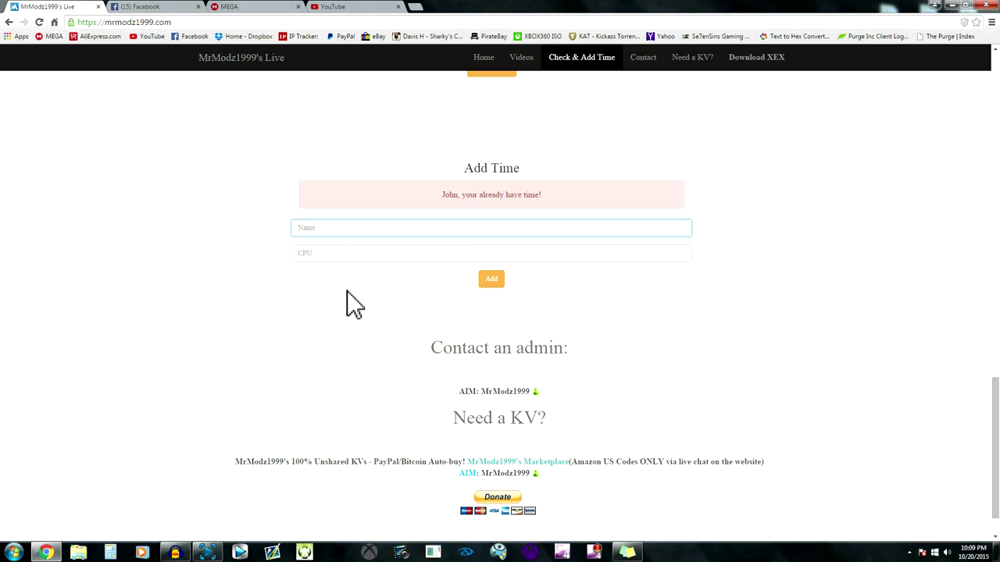
Check the console's online time with the CPU key pasted into the Check Time field, and examine the expiry date and time left
scroll(317, 359, "up", 1)
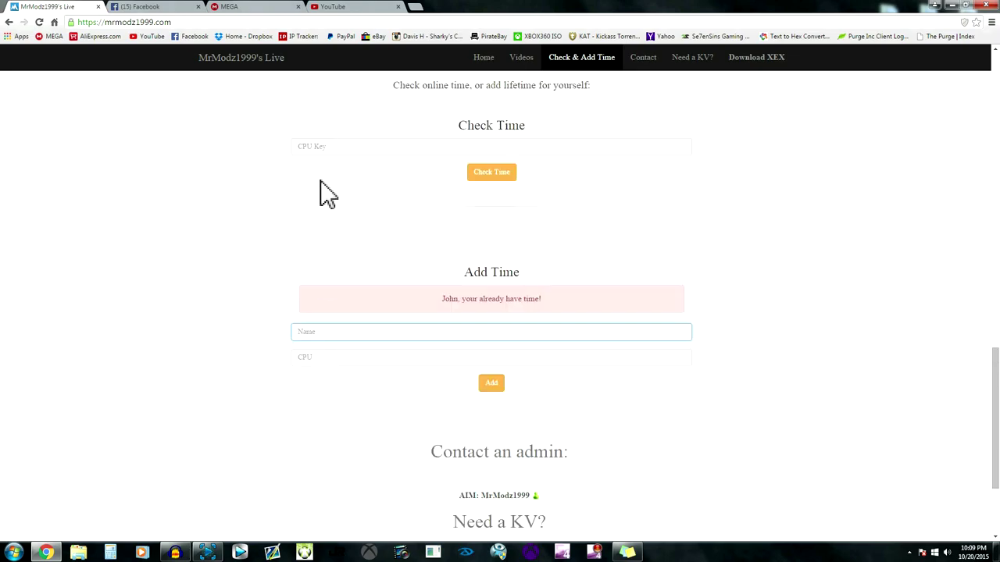
left_click(364, 146)
right_click(364, 146)
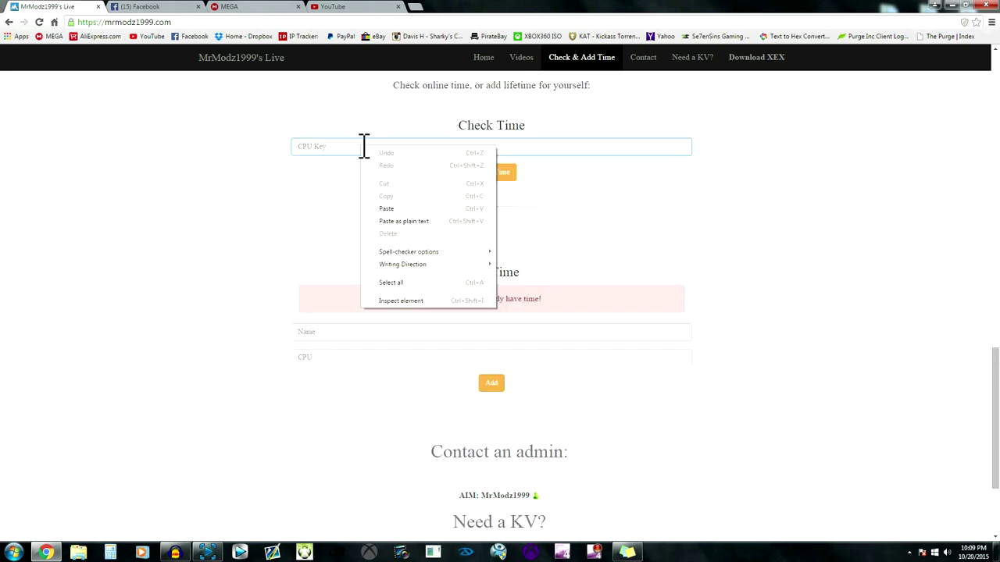
left_click(391, 217)
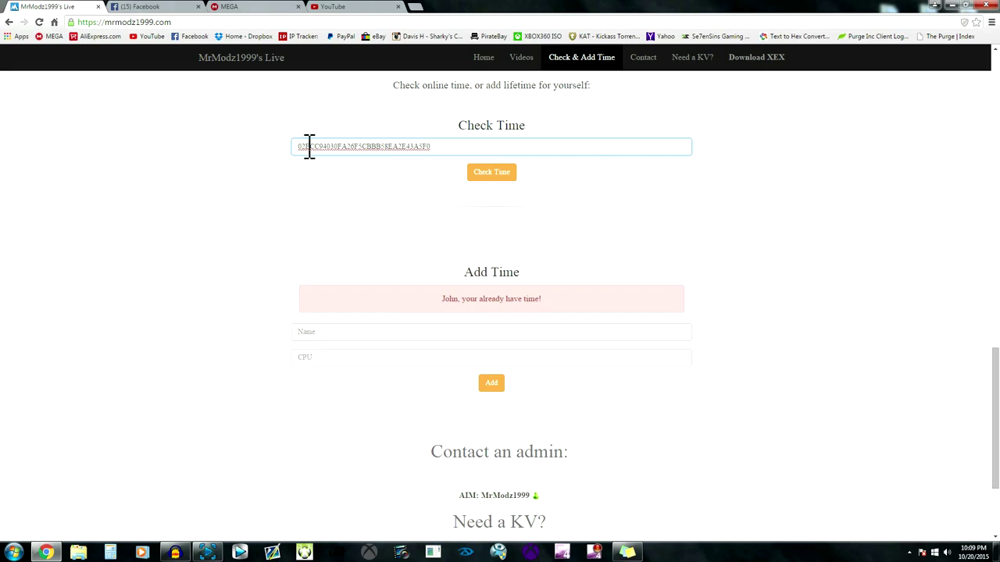
left_click(486, 172)
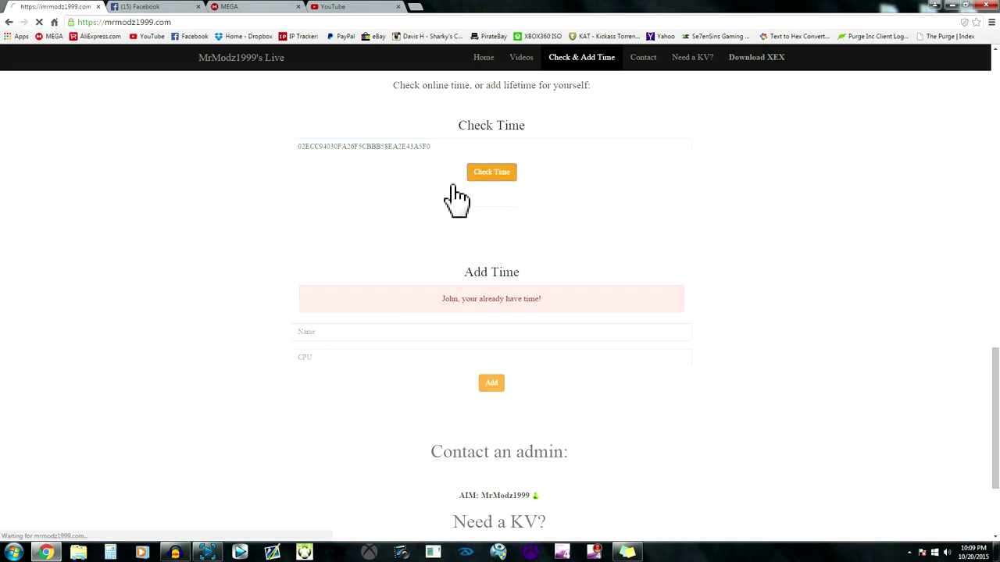
scroll(410, 286, "down", 2)
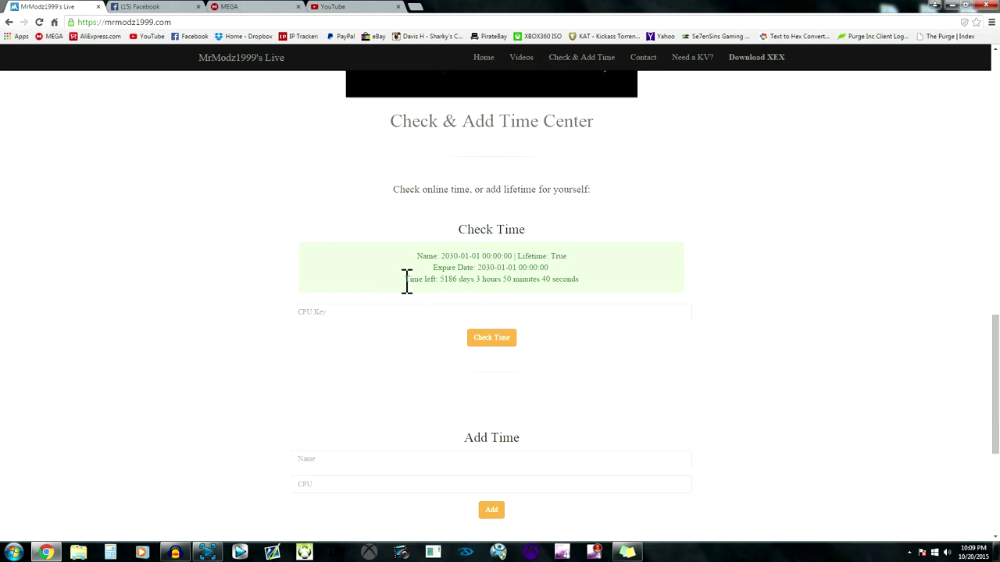
left_click_drag(405, 279, 477, 282)
left_click(586, 287)
scroll(258, 295, "down", 1)
scroll(258, 296, "down", 2)
scroll(257, 296, "up", 2)
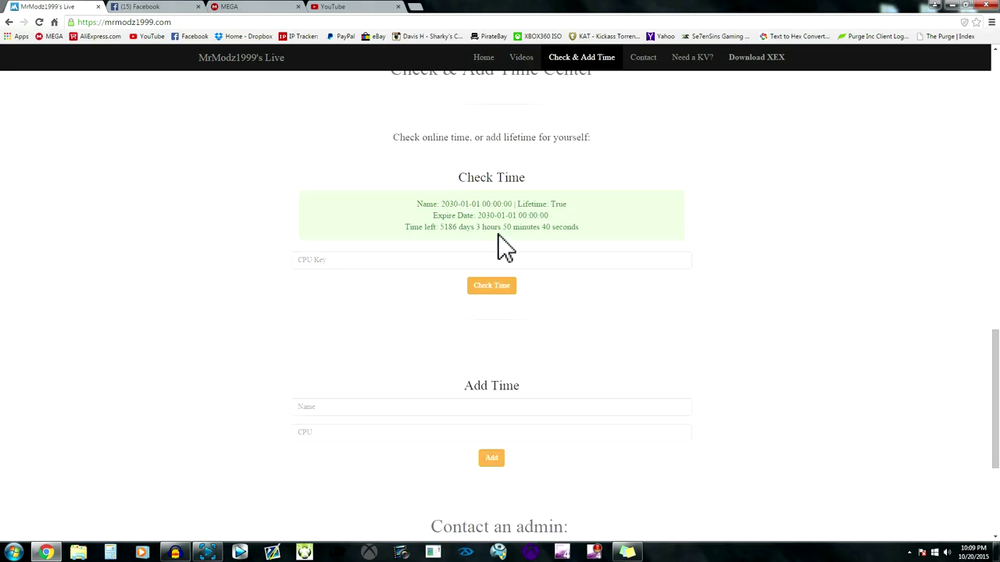
scroll(246, 245, "down", 4)
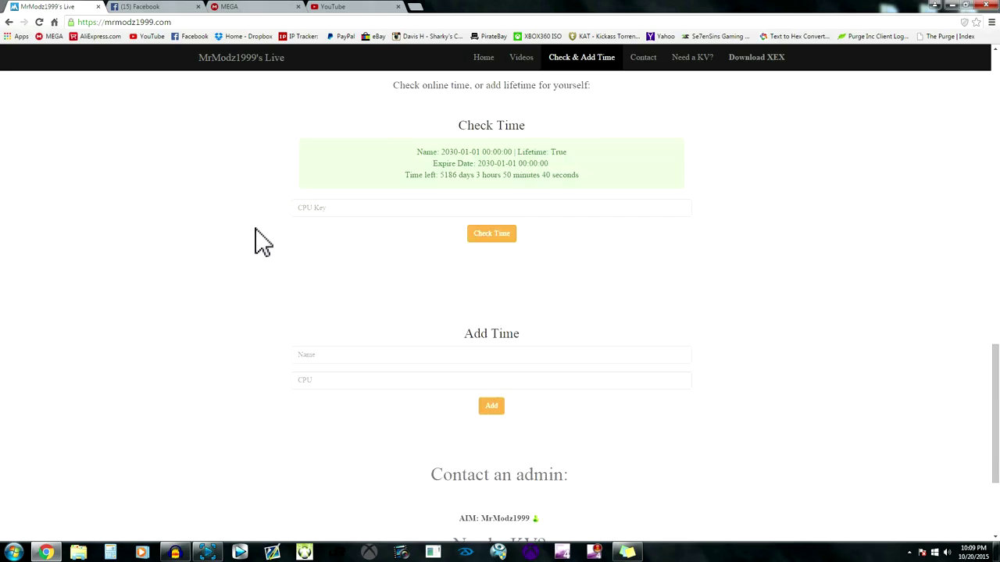
scroll(242, 250, "up", 14)
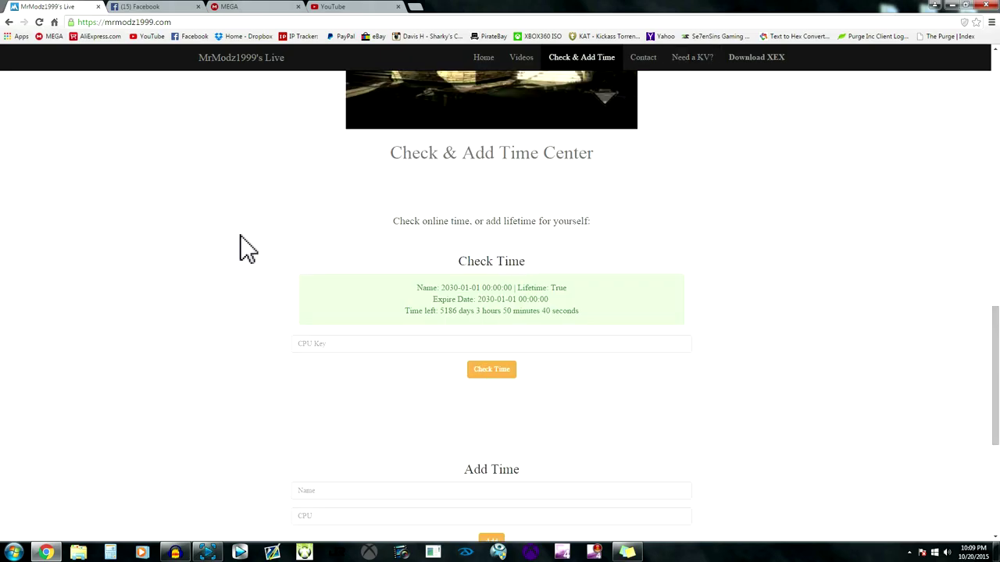
scroll(275, 234, "down", 2)
scroll(328, 156, "down", 3)
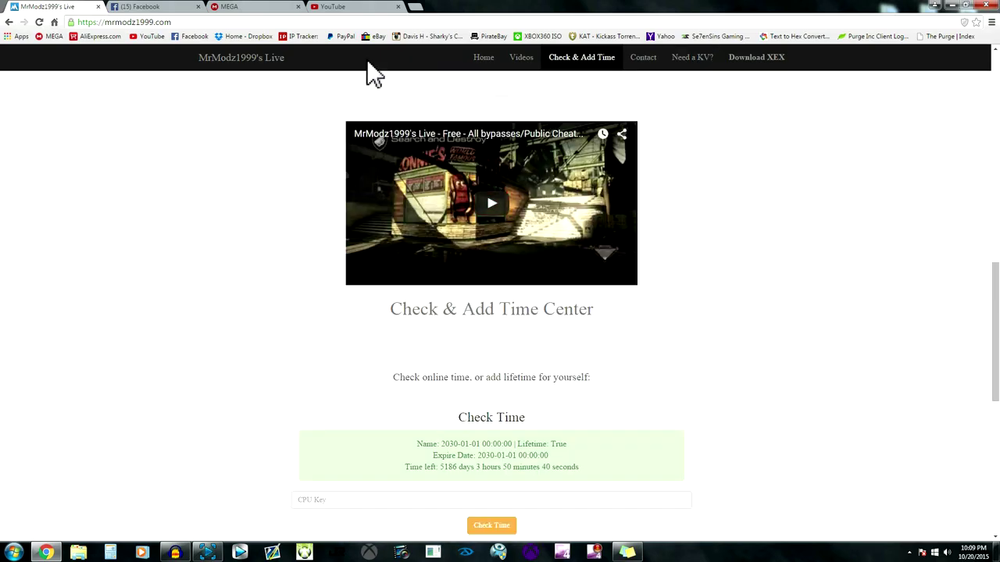
Minimize the browser and open the Jtag console's Retail Hard Drive Emulation (HDD:) in Xbox 360 Neighborhood
left_click(971, 6)
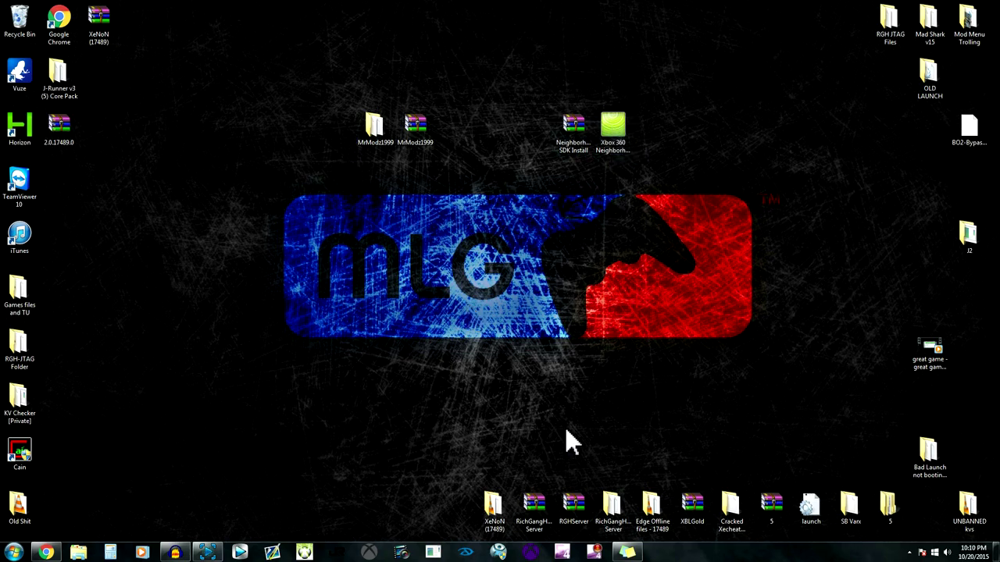
double_click(613, 149)
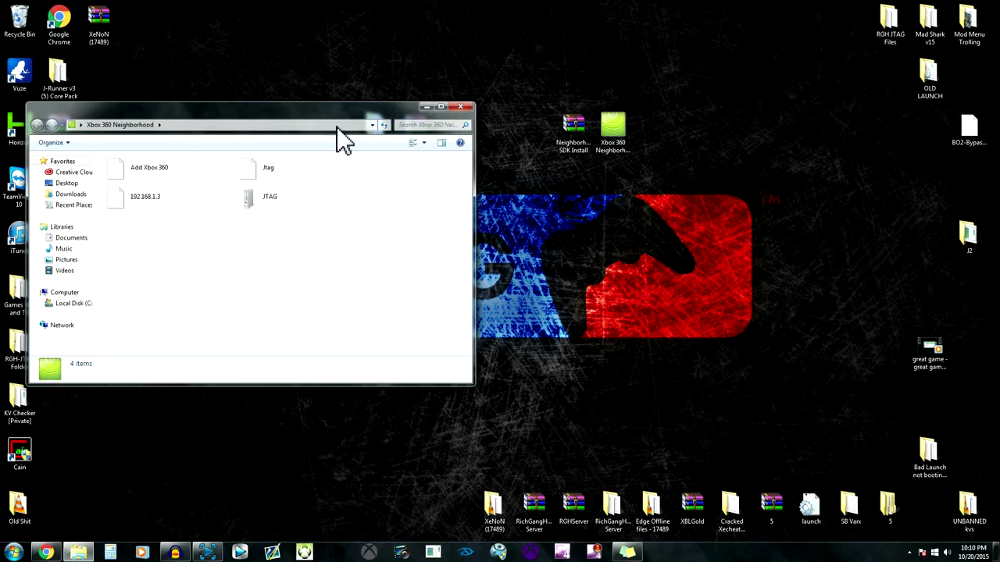
left_click_drag(205, 114, 191, 175)
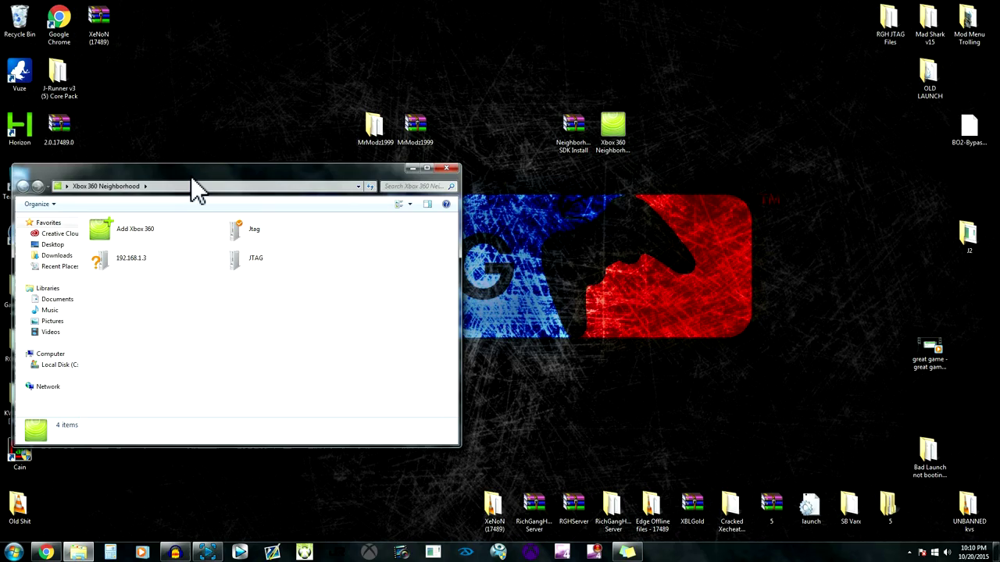
double_click(264, 239)
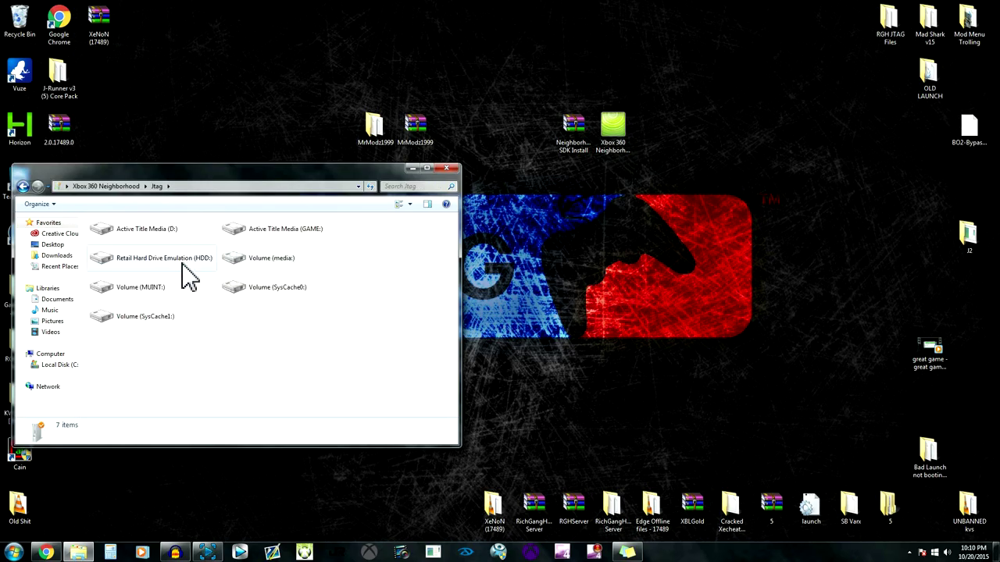
double_click(181, 263)
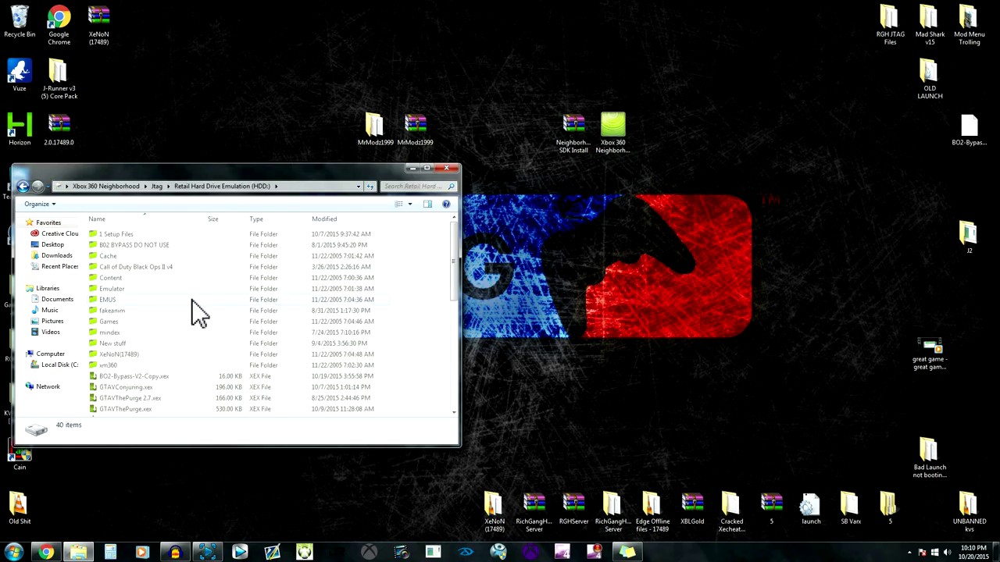
Display the HDD contents as larger tiles and look through the files for MrModz1999.xex and its log
scroll(191, 302, "down", 1)
scroll(195, 312, "down", 5)
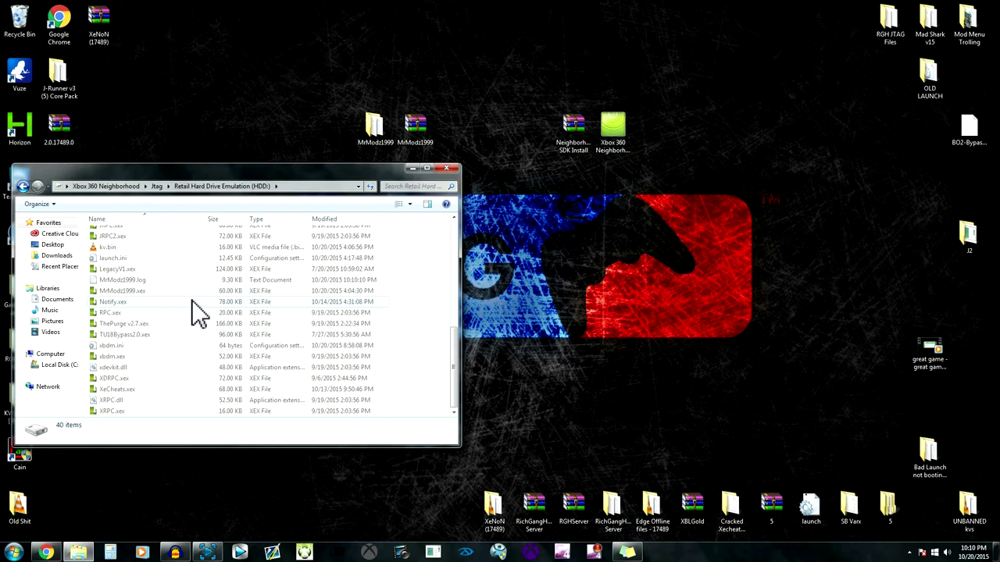
scroll(195, 313, "up", 1, "ctrl")
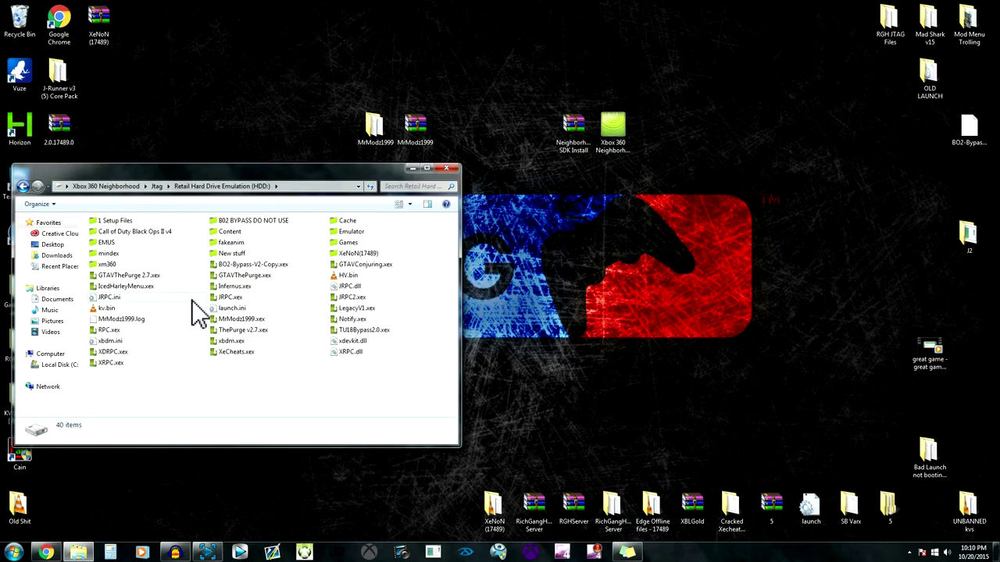
scroll(199, 313, "down", 3, "ctrl")
scroll(199, 312, "up", 2, "ctrl")
scroll(199, 313, "down", 2, "ctrl")
scroll(199, 312, "up", 3, "ctrl")
scroll(199, 312, "down", 1, "ctrl")
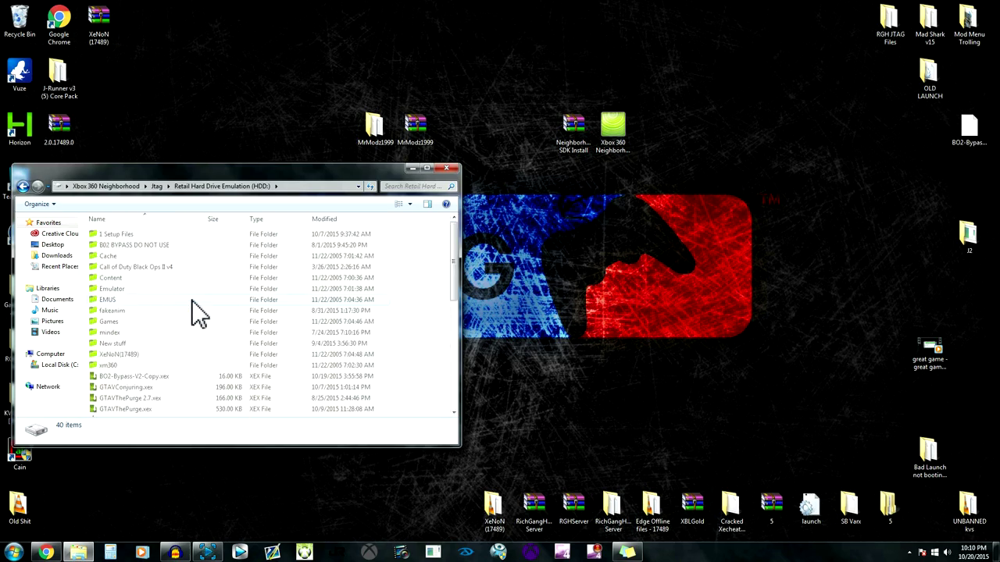
scroll(199, 312, "down", 2, "ctrl")
scroll(200, 312, "up", 1, "ctrl")
scroll(199, 313, "down", 5)
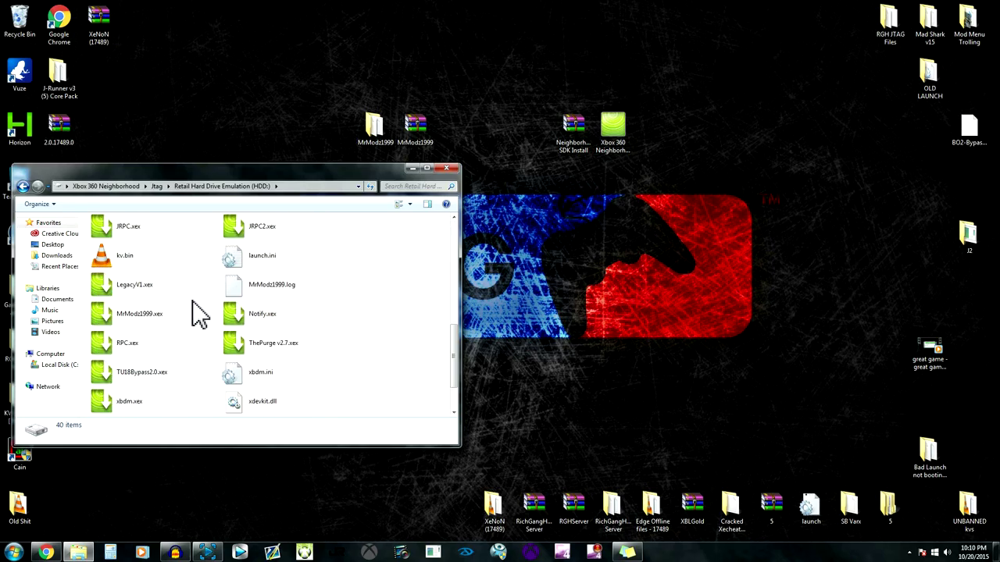
scroll(199, 312, "up", 1)
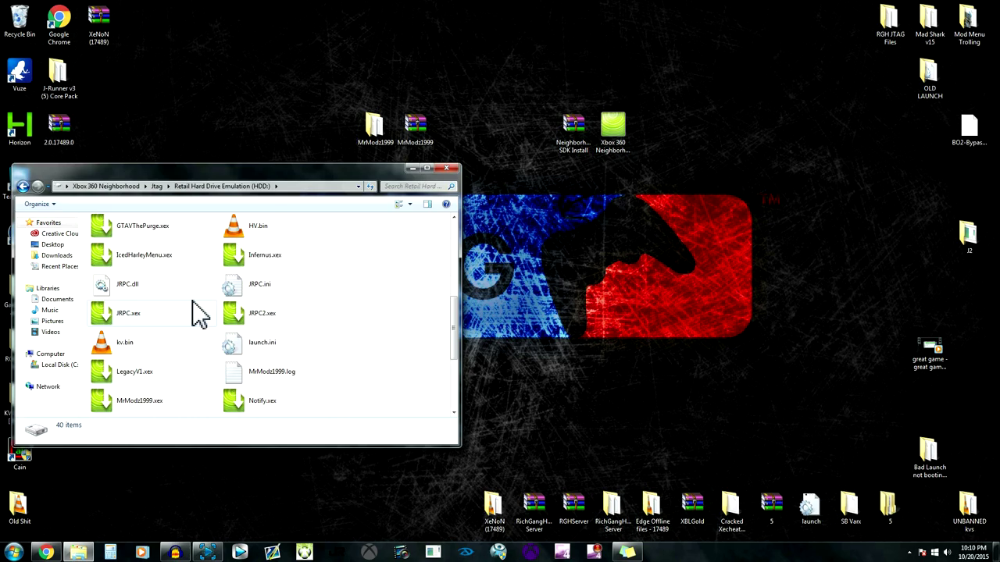
scroll(199, 312, "down", 1)
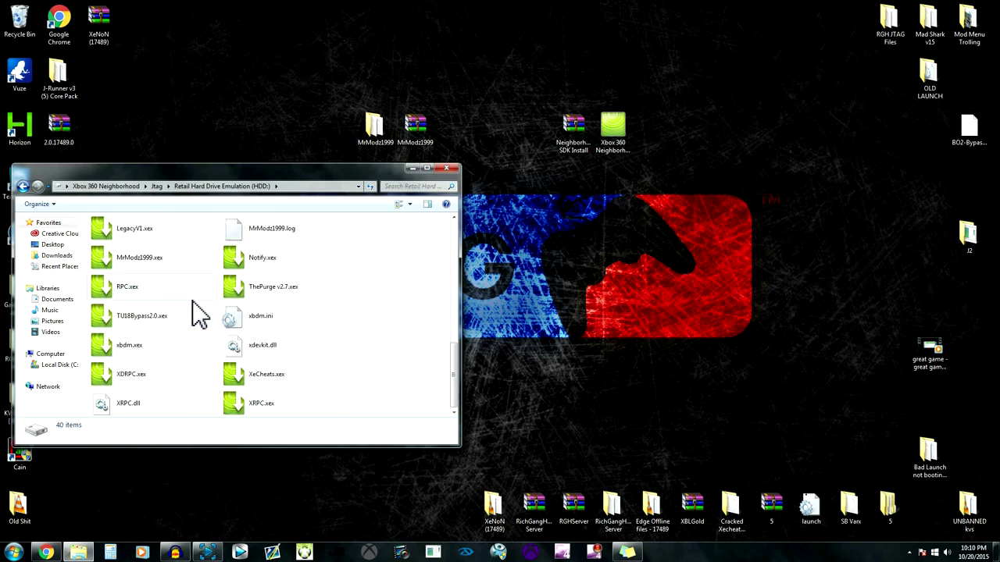
scroll(199, 312, "up", 1)
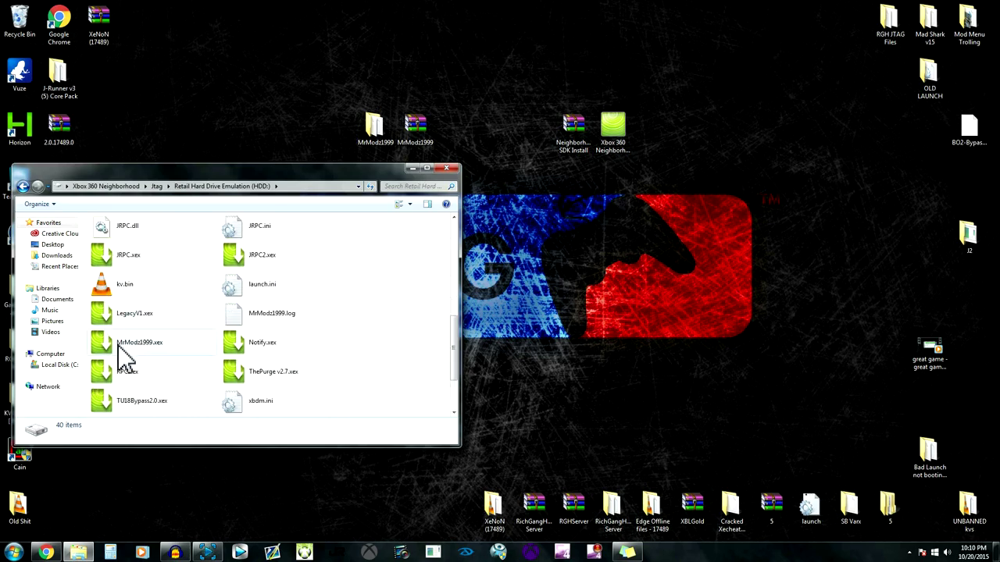
Copy MrModz1999.log from the console's HDD to the desktop and open the copy in Notepad
left_click(267, 322)
left_click_drag(231, 320, 558, 343)
double_click(574, 351)
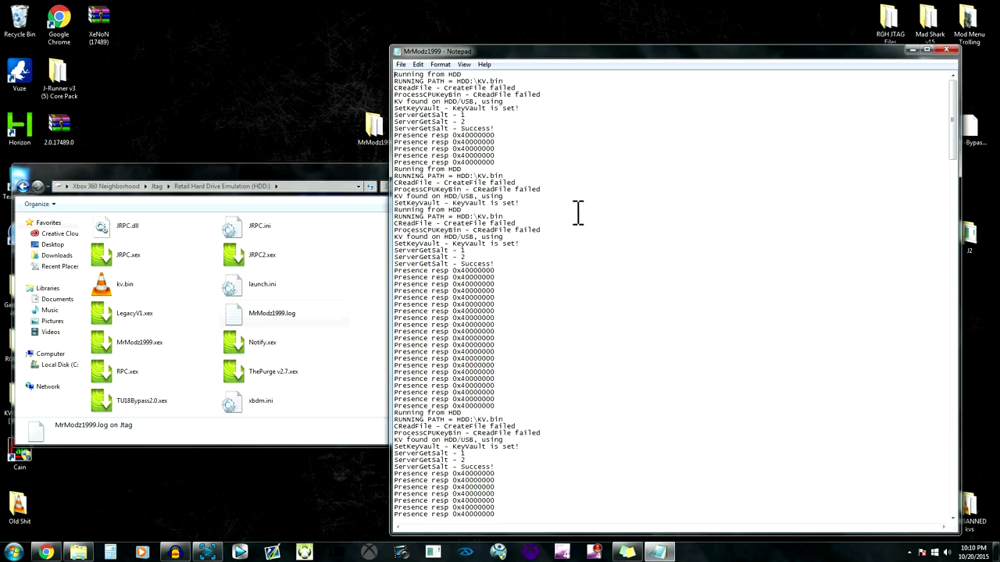
Read through the MrModz1999 log down to its last entries, and close it
scroll(578, 212, "down", 4)
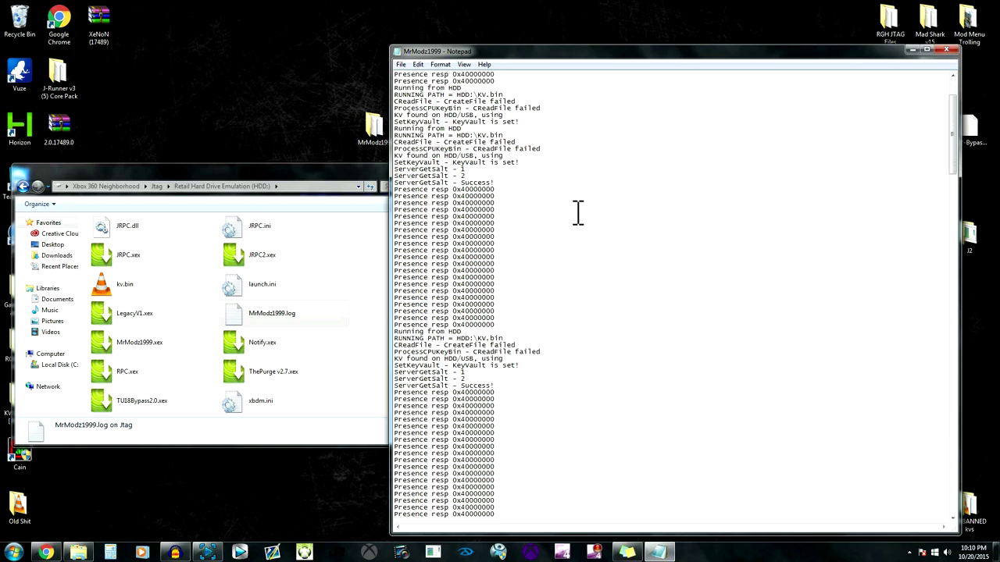
scroll(578, 212, "down", 2)
scroll(578, 212, "down", 3)
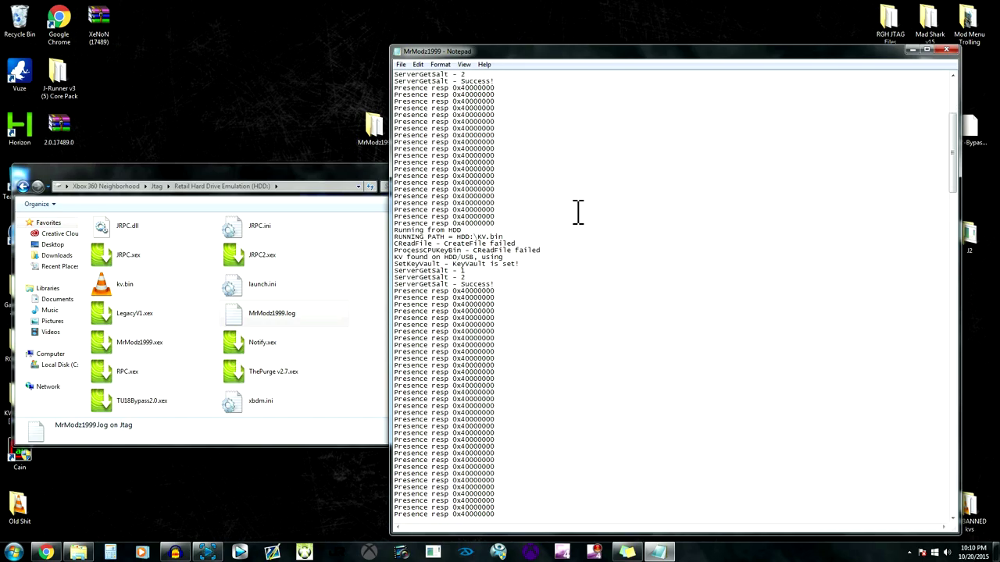
scroll(578, 213, "down", 4)
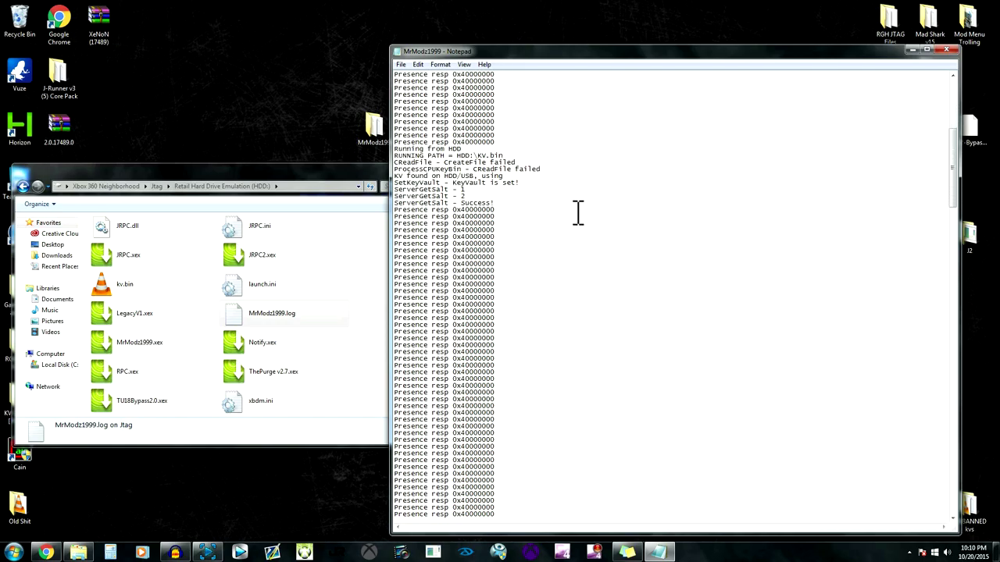
scroll(578, 212, "down", 15)
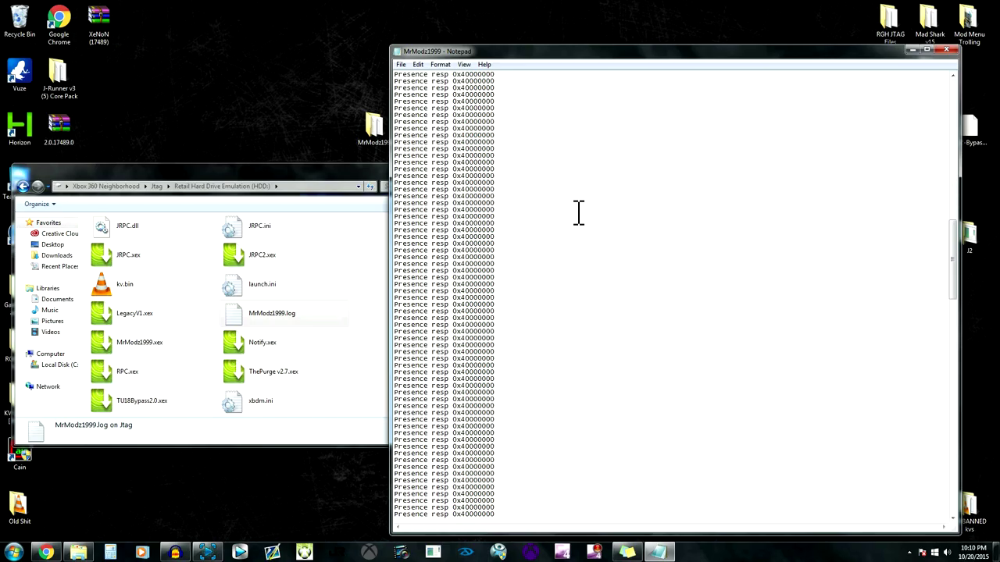
scroll(578, 212, "down", 5)
scroll(578, 212, "down", 16)
scroll(578, 213, "down", 12)
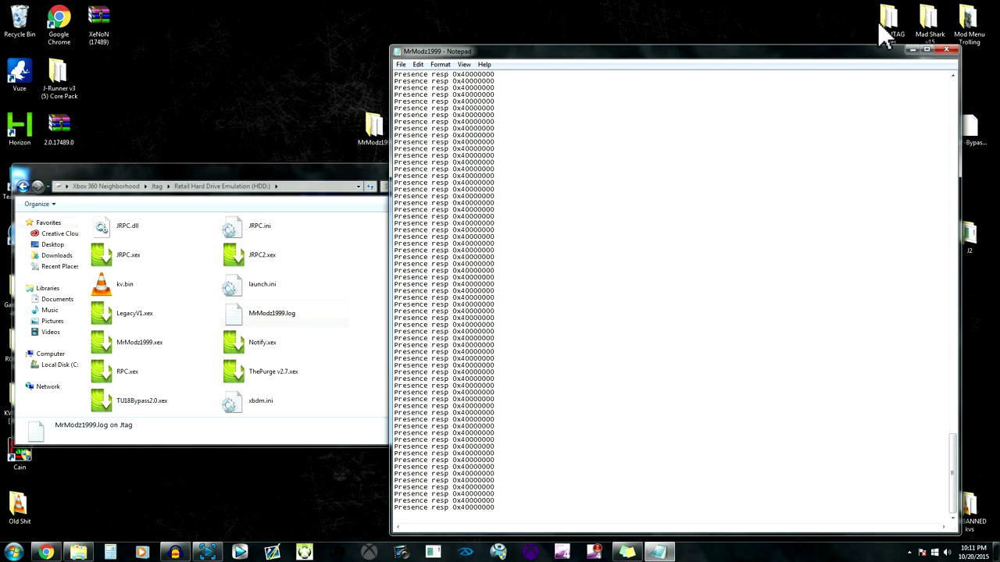
left_click(946, 50)
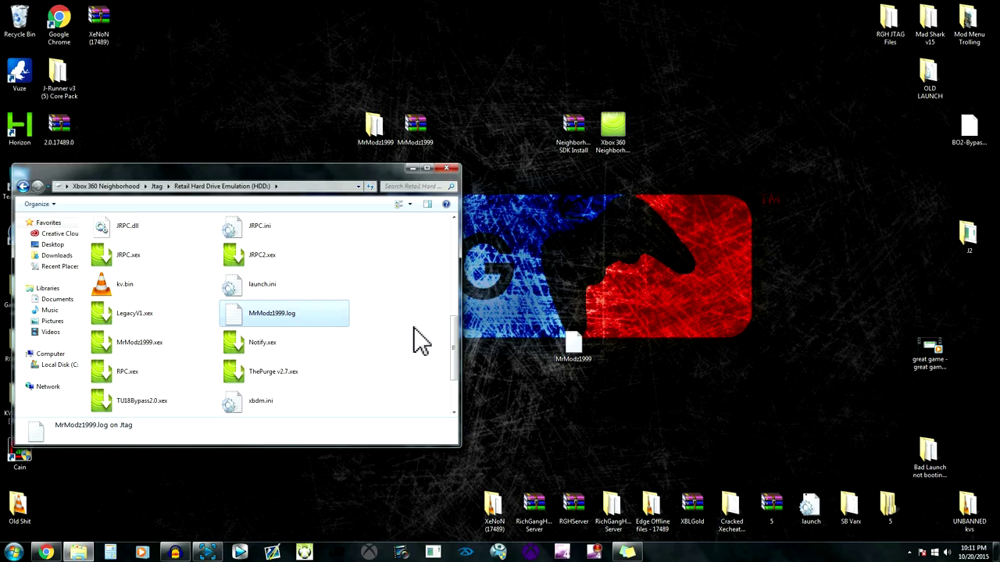
scroll(433, 356, "down", 1)
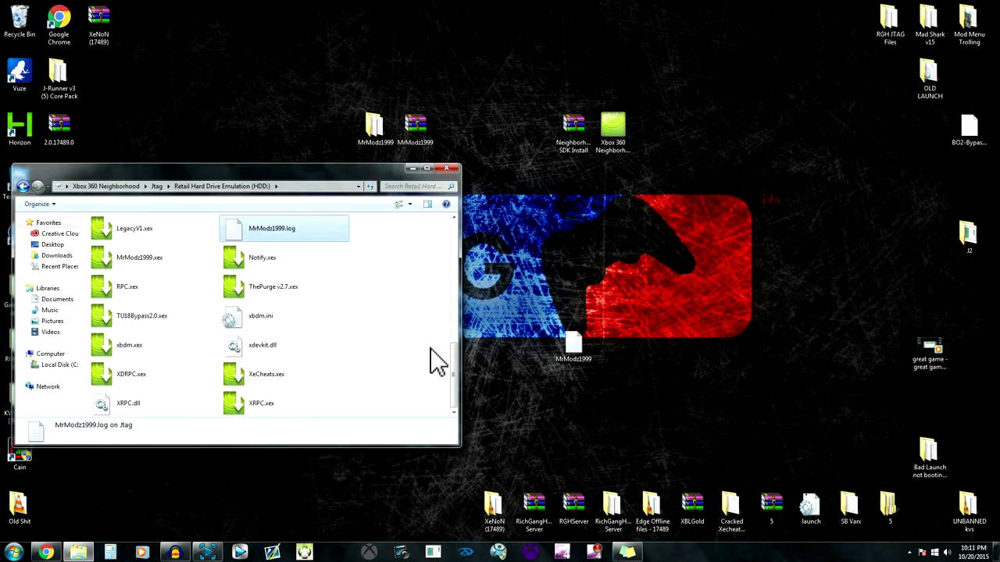
scroll(435, 297, "up", 4)
scroll(440, 368, "down", 3)
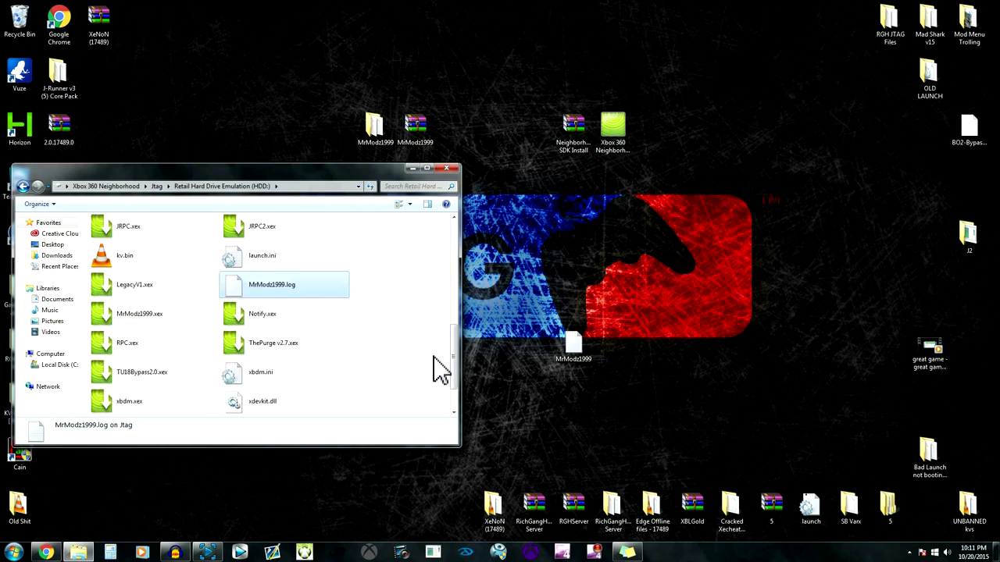
scroll(440, 370, "up", 2)
scroll(440, 370, "down", 2)
Delete the copy of the MrModz1999 log from the desktop
mouse_move(308, 176)
left_mouse_down()
mouse_move(348, 237)
mouse_move(310, 178)
left_mouse_up()
left_click_drag(577, 351, 628, 321)
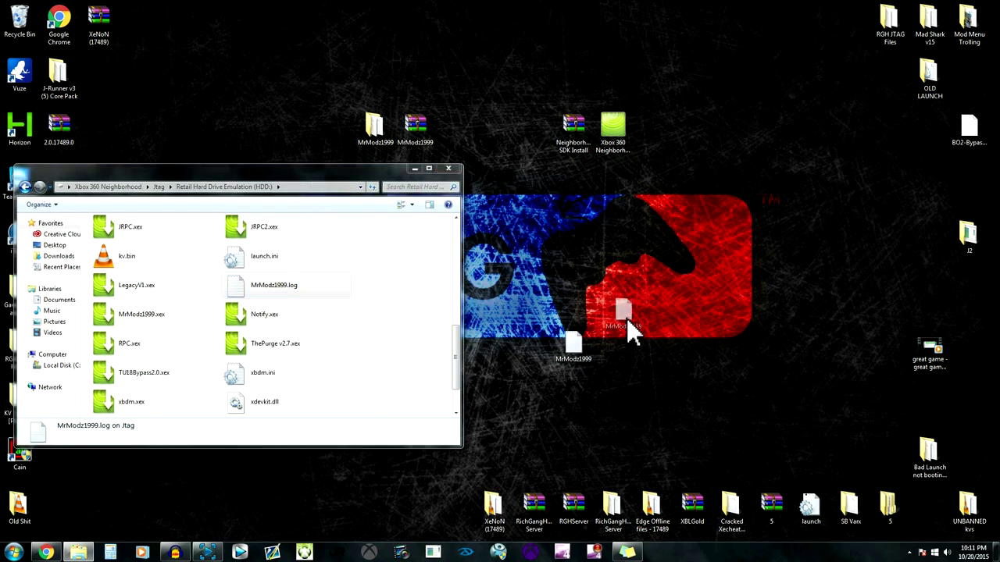
right_click(577, 337)
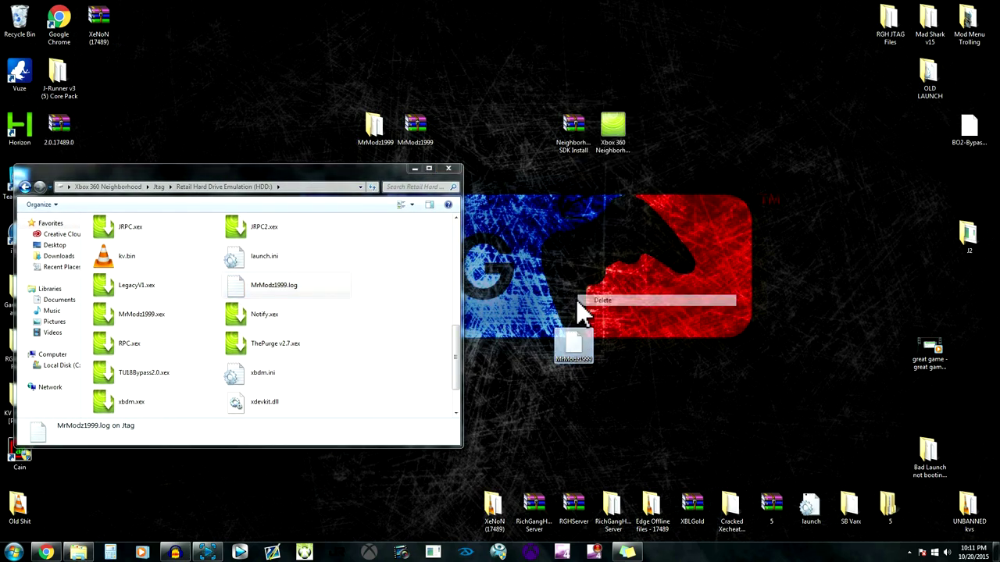
left_click(611, 303)
left_click(534, 319)
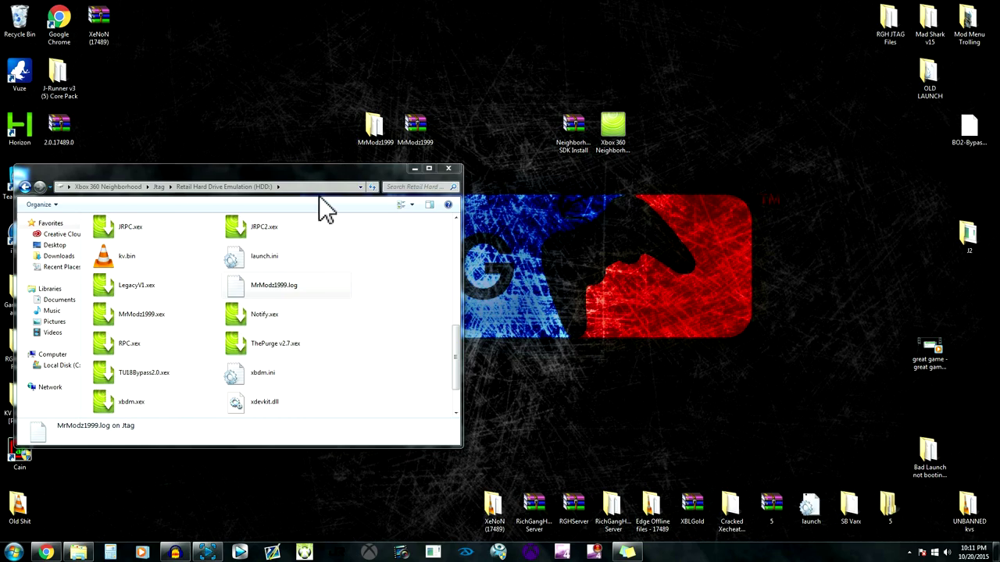
Open the desktop's MrModz1999 folder and place its window beside the console's HDD window
left_click_drag(335, 179, 319, 203)
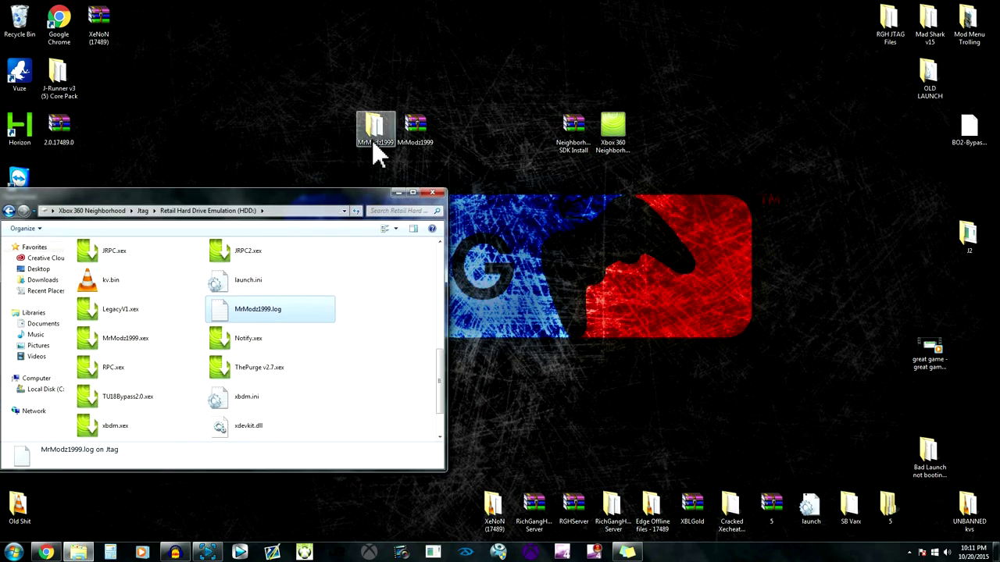
double_click(374, 149)
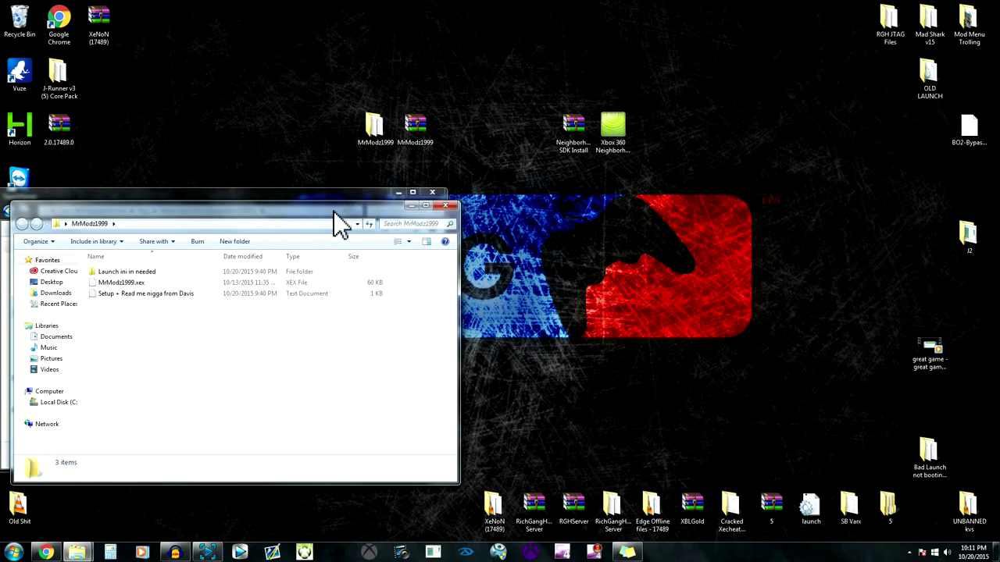
left_click_drag(335, 217, 784, 96)
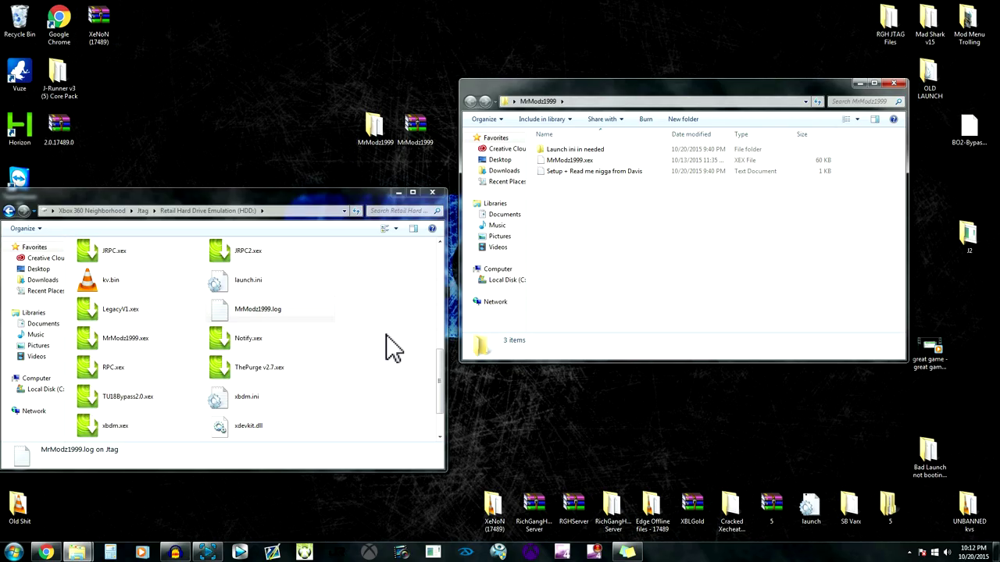
Copy all six files from the "Launch ini in needed" folder to the console's HDD, replacing all existing ones, and close the source folder
double_click(572, 149)
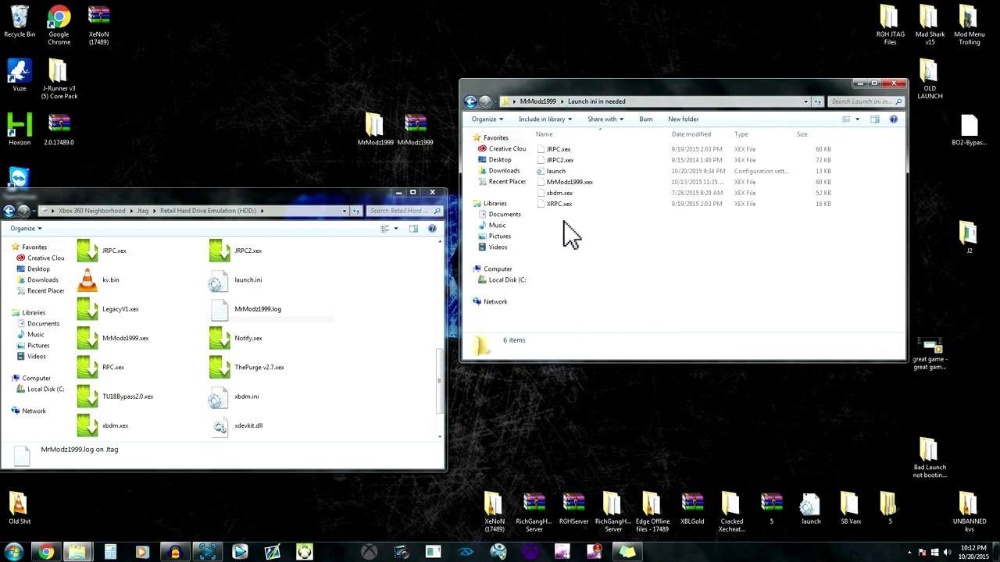
left_click_drag(562, 222, 424, 323)
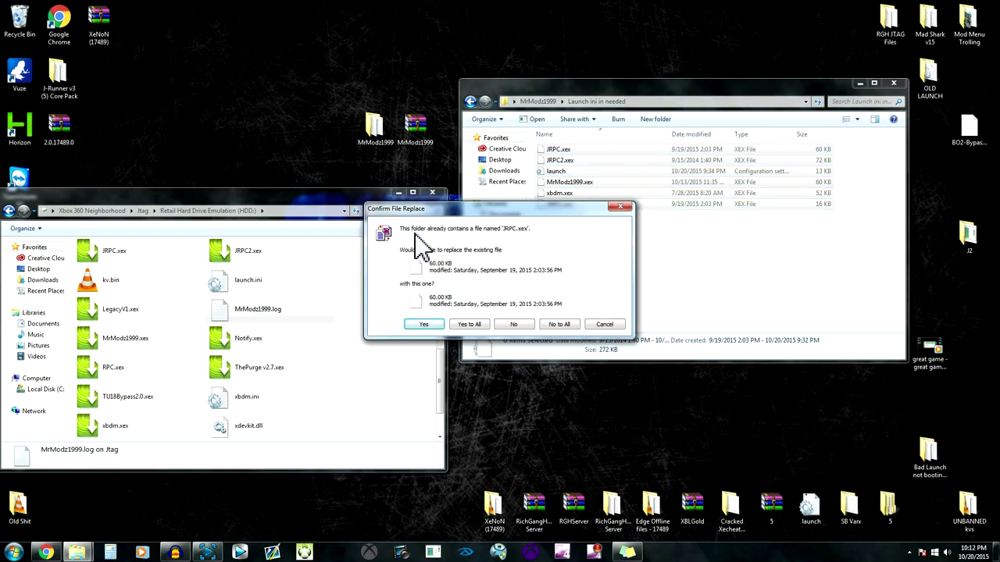
left_click(468, 324)
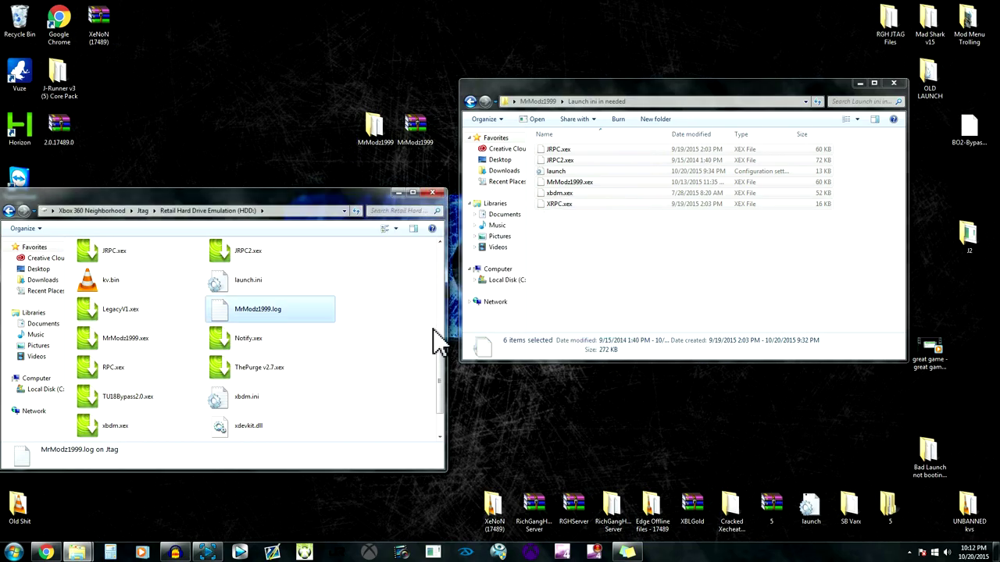
scroll(441, 371, "down", 2)
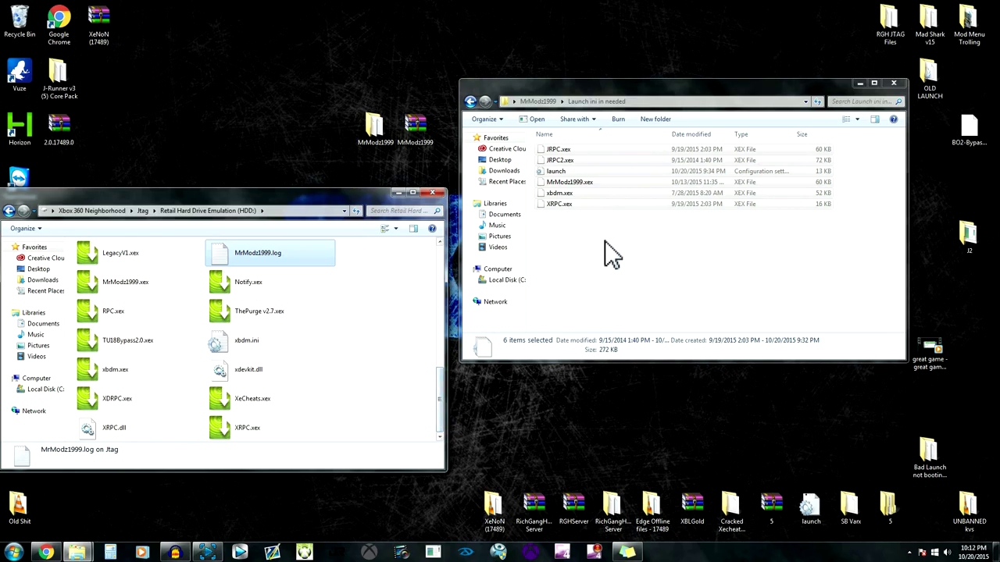
left_click(901, 84)
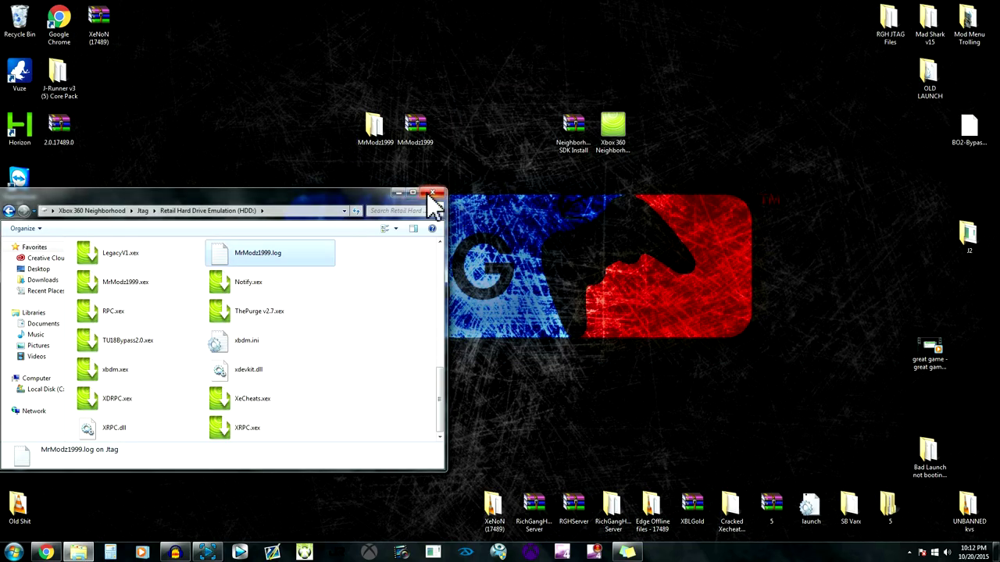
Close the window showing the console's HDD files
left_click(431, 193)
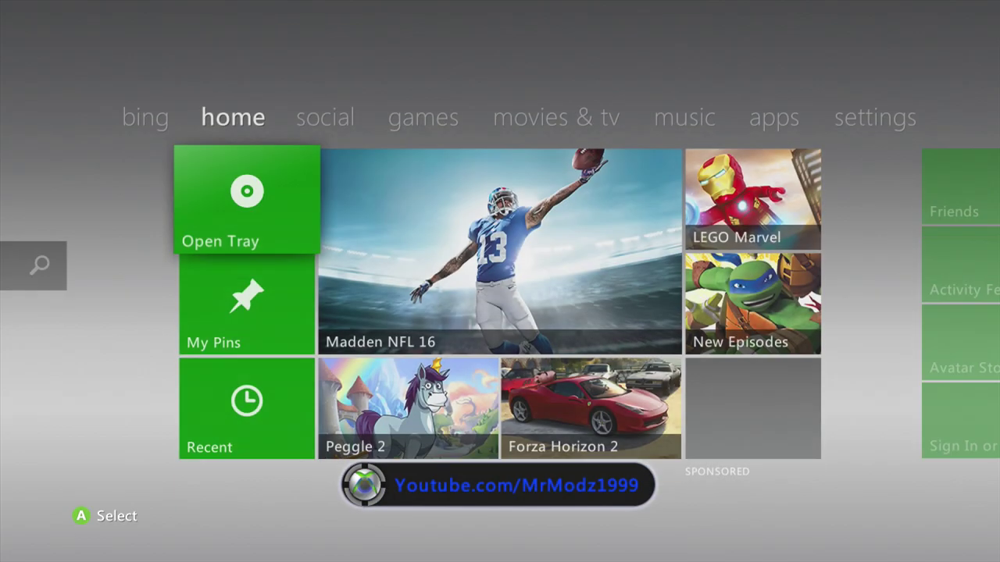
key("Right")
key("Left")
key("Left")
key("Down")
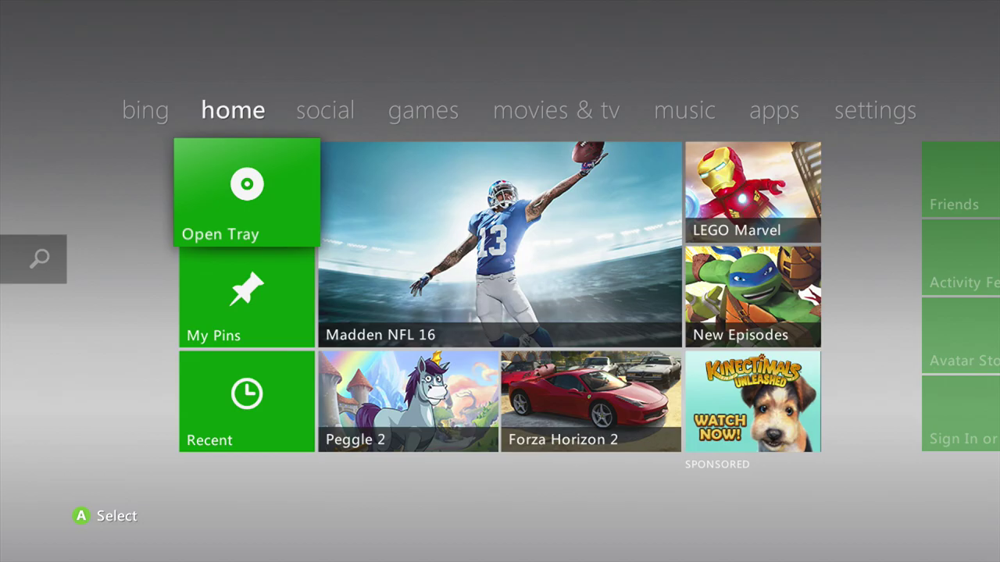
Look through the Home, Games & Apps and Settings sections of the Xbox Guide, and close it
key("Home")
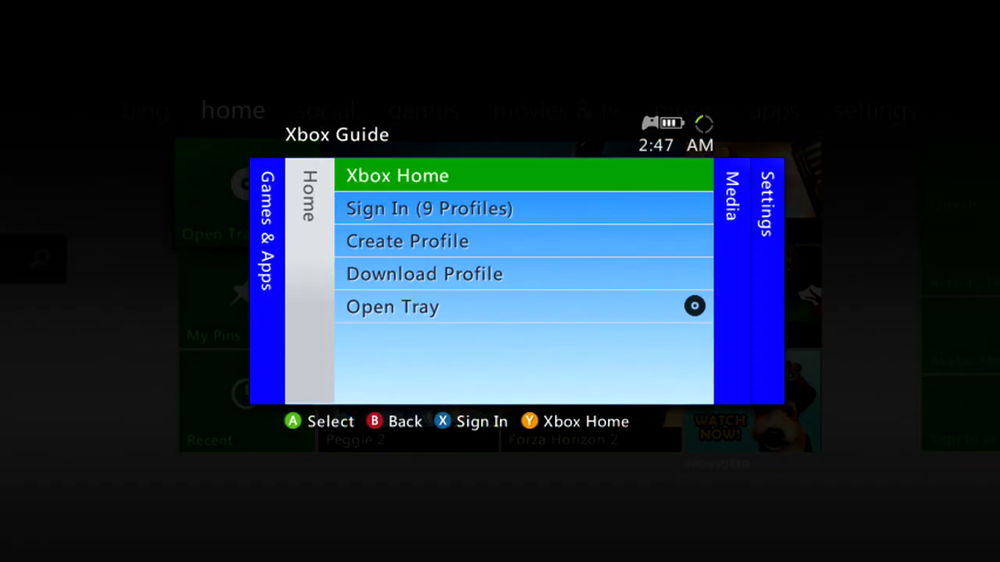
key("Left")
key("Right")
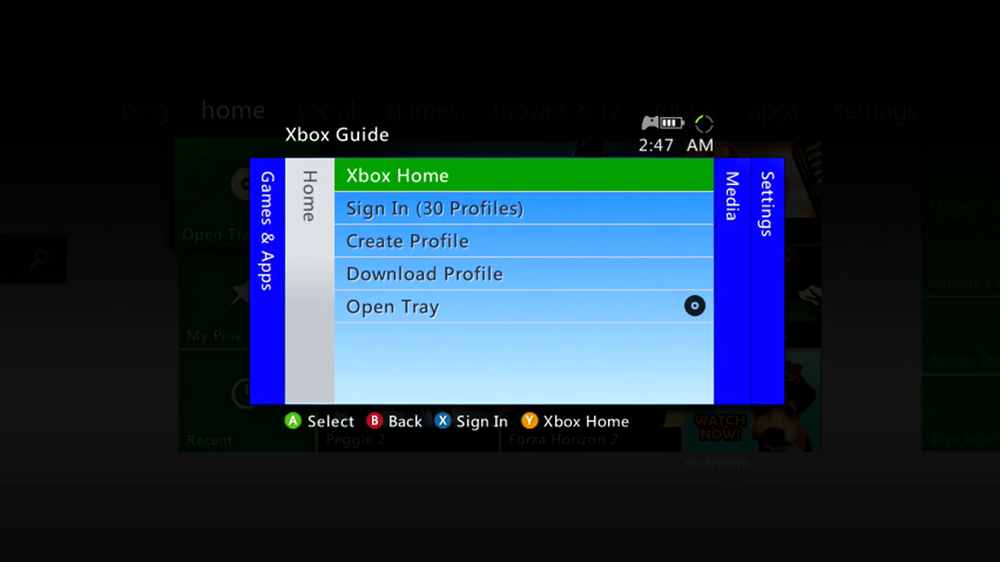
key("Left")
key("Down")
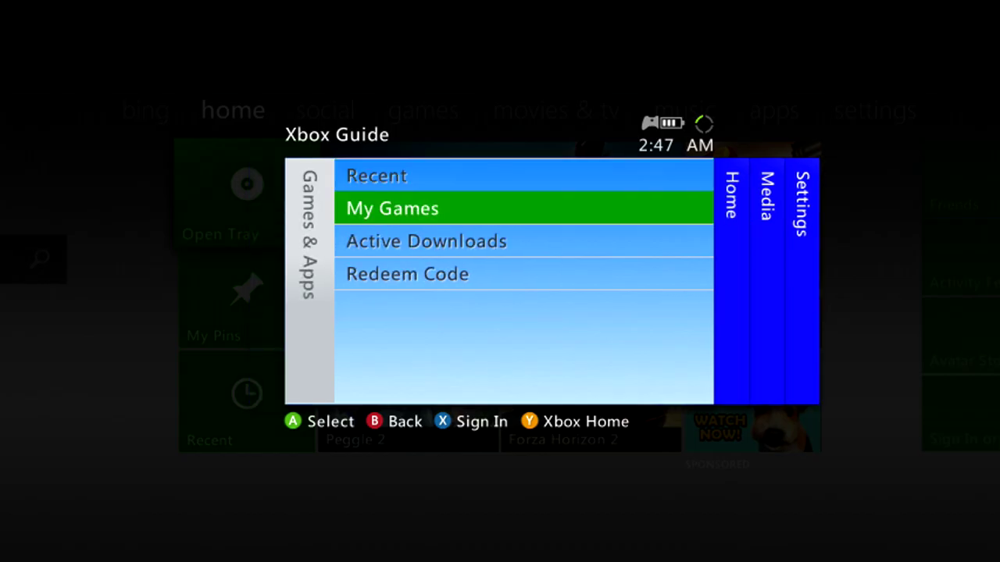
key("Right")
key("Right")
key("Right")
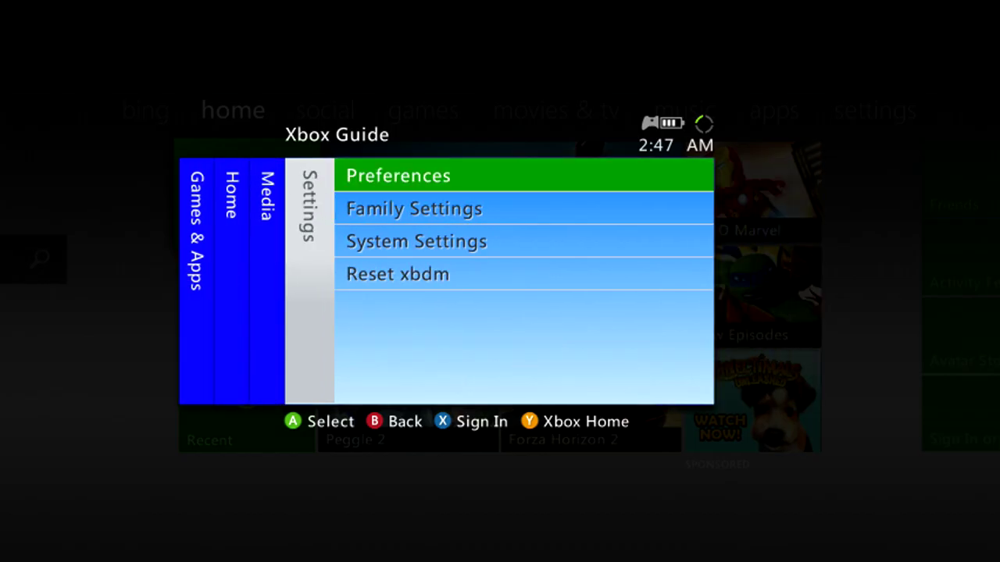
key("Down")
key("Down")
key("Down")
key("Left")
key("Right")
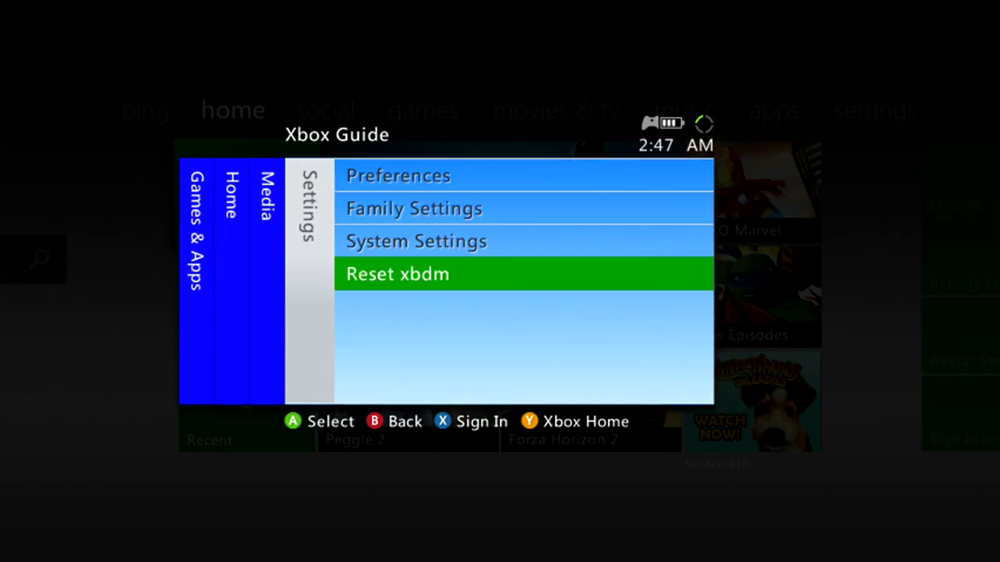
key("Return")
key("Escape")
key("Up")
key("Right")
key("Left")
key("Down")
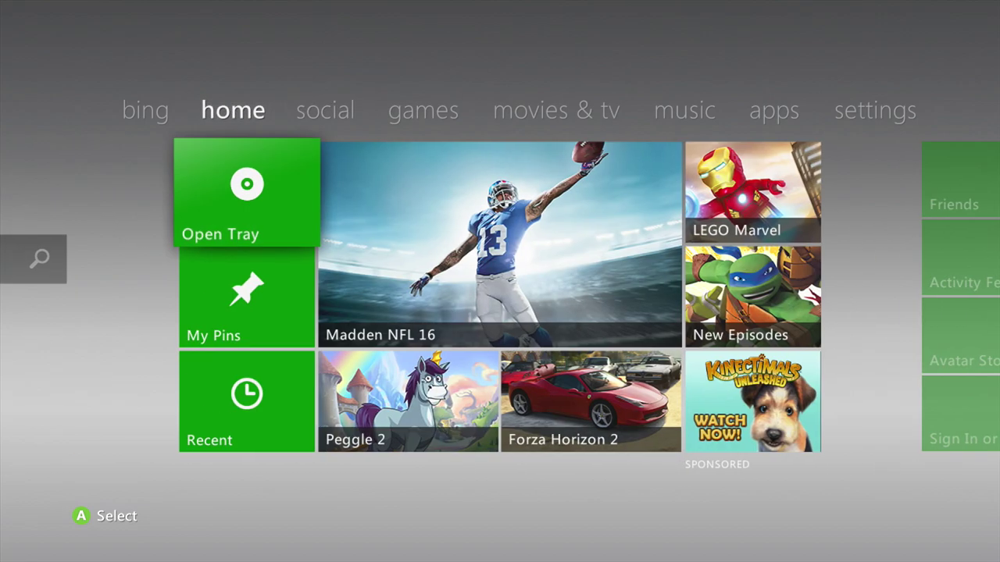
Go through My Games to the HDD file browser and launch default.xex from 1 Setup Files\Dash Launch v3.16\Installer
key("Up")
key("Right")
key("Right")
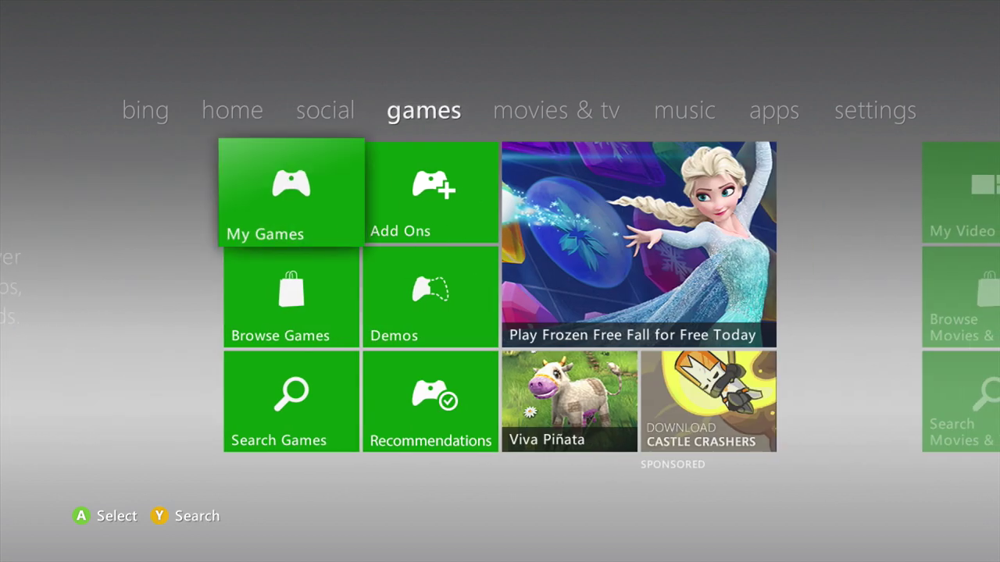
key("Return")
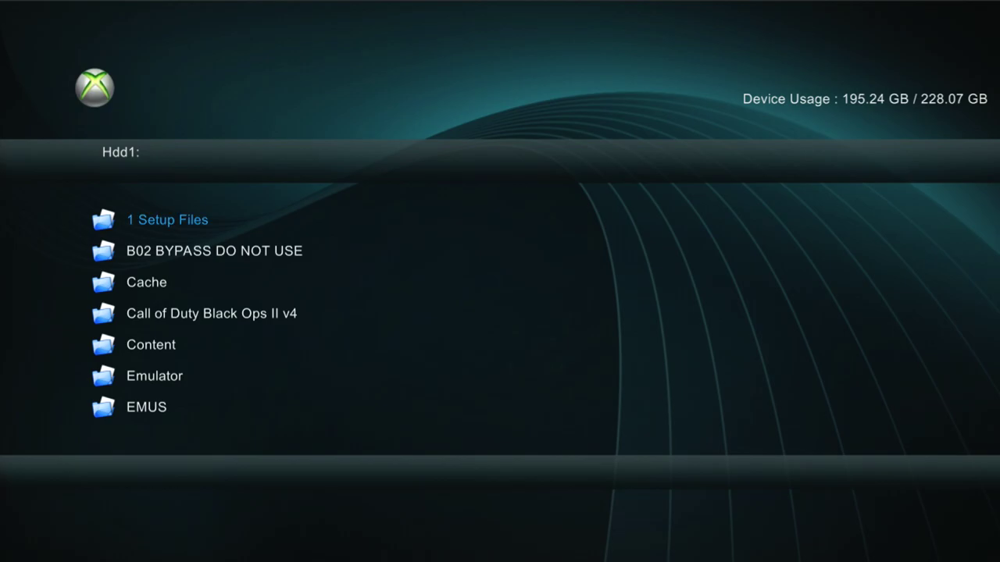
key("Return")
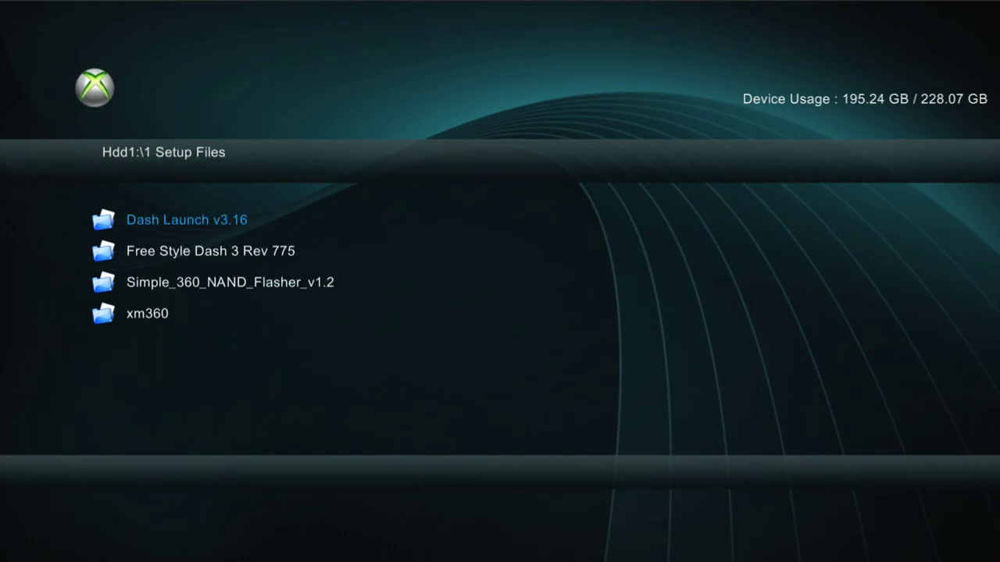
key("Return")
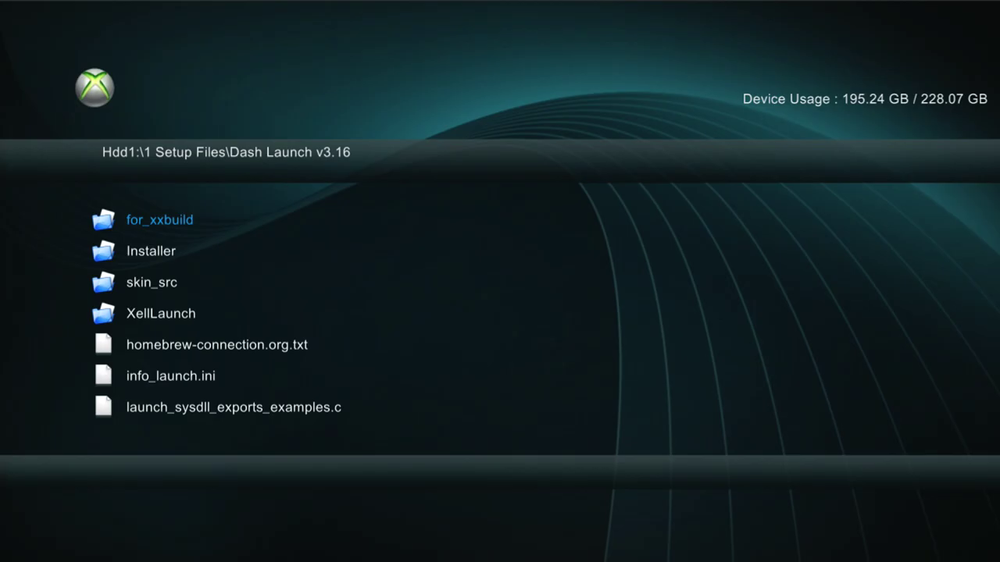
key("Down")
key("Return")
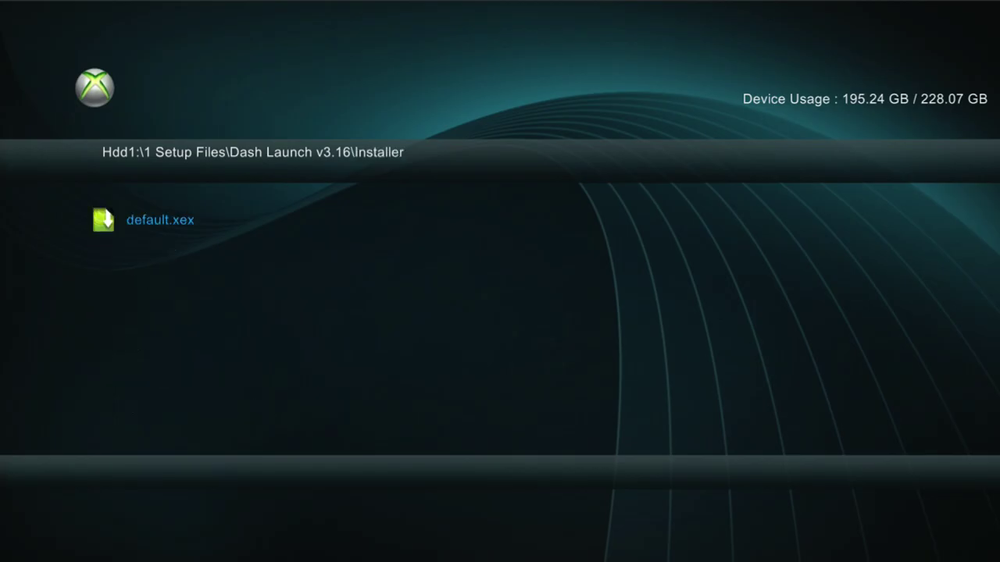
key("Return")
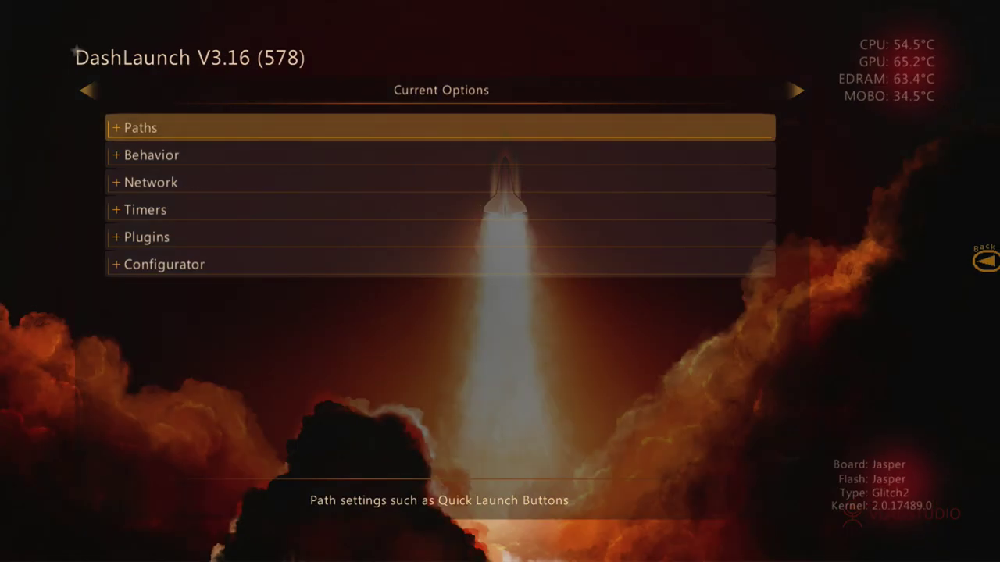
Assign GTAVThePurge.xex from the Hdd root to plugin3 in the Plugins options
key("Down")
key("Down")
key("Down")
key("Down")
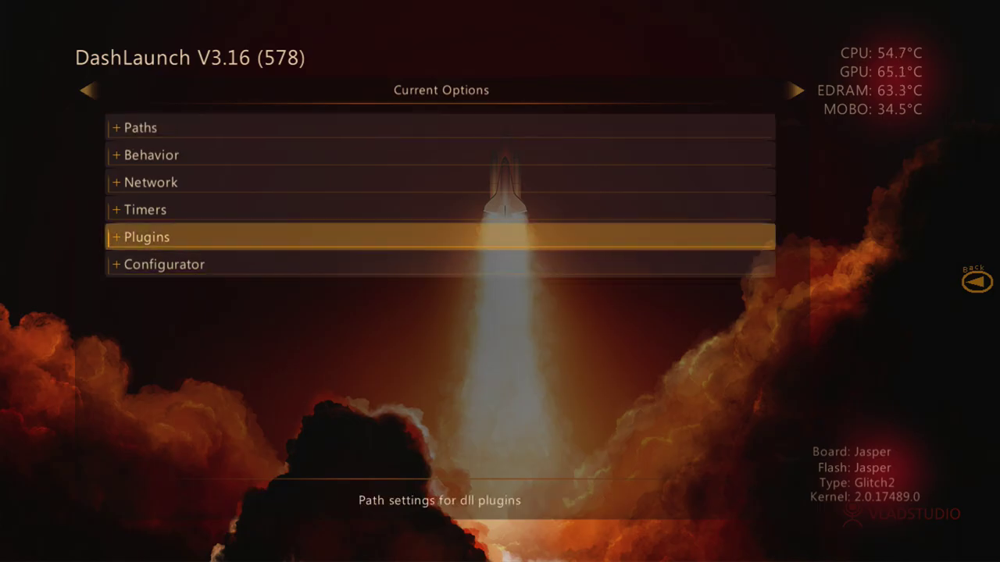
key("Return")
key("Down")
key("Down")
key("Down")
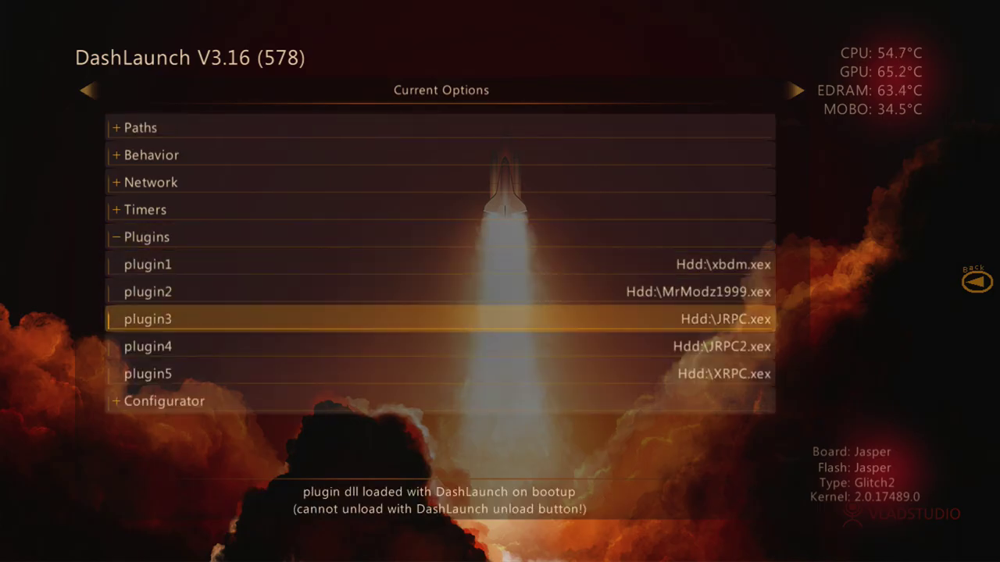
key("Delete")
key("Return")
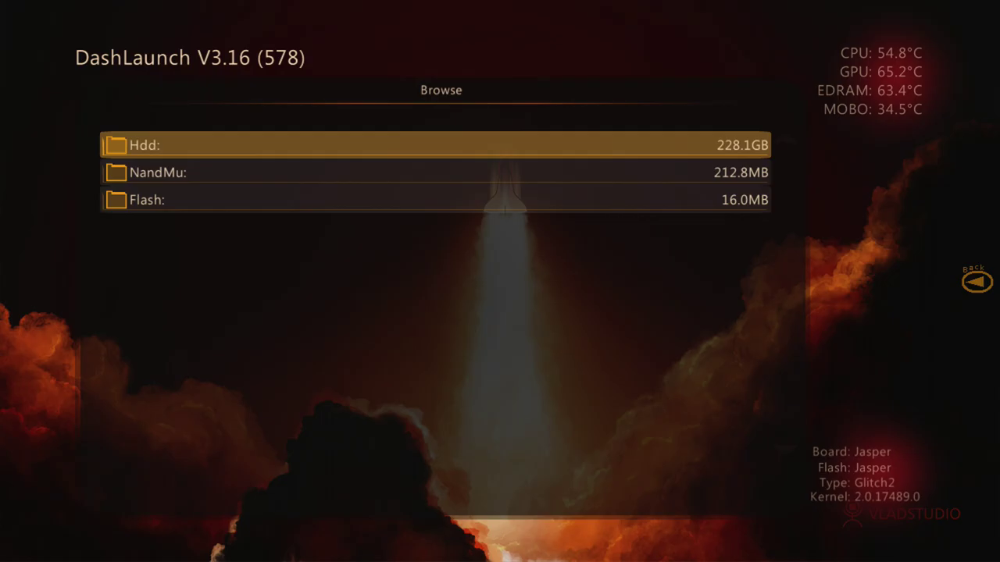
key("Return")
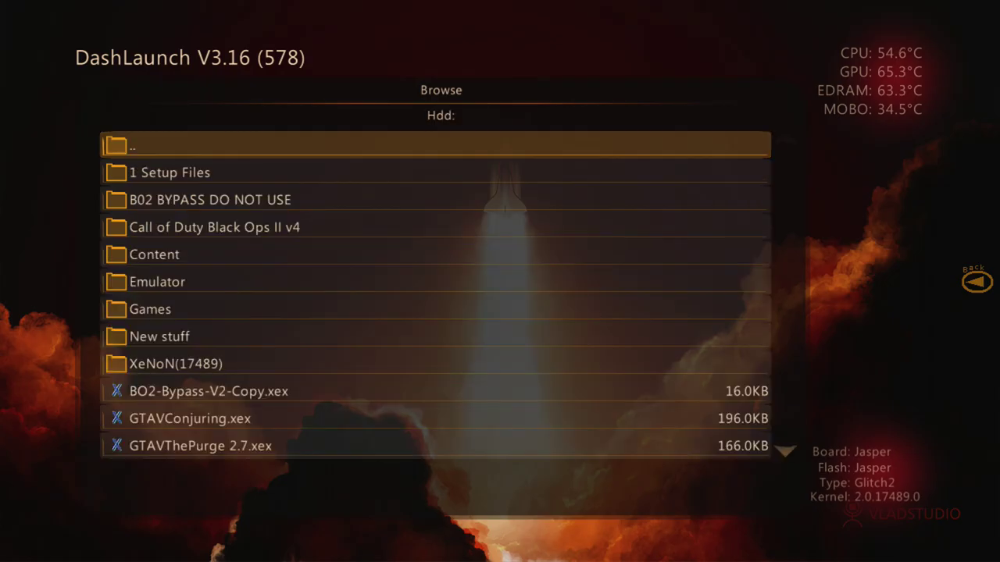
key("Down")
key("Down")
key("Down")
key("Down")
key("Down")
key("Down")
key("Down")
key("Down")
key("Down")
key("Down")
key("Down")
key("Down")
key("Down")
key("Down")
key("Down")
key("Up")
key("Up")
key("Up")
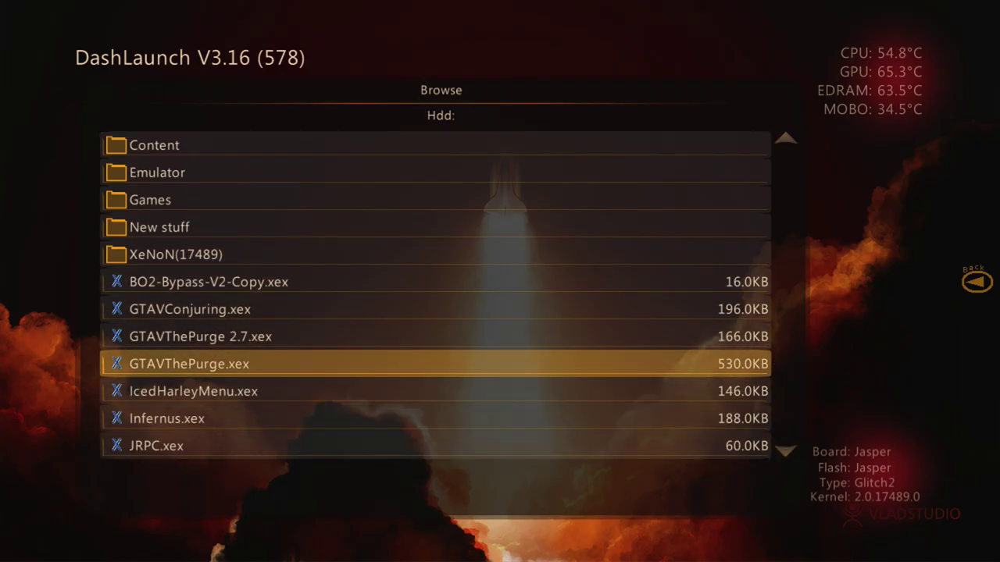
key("Return")
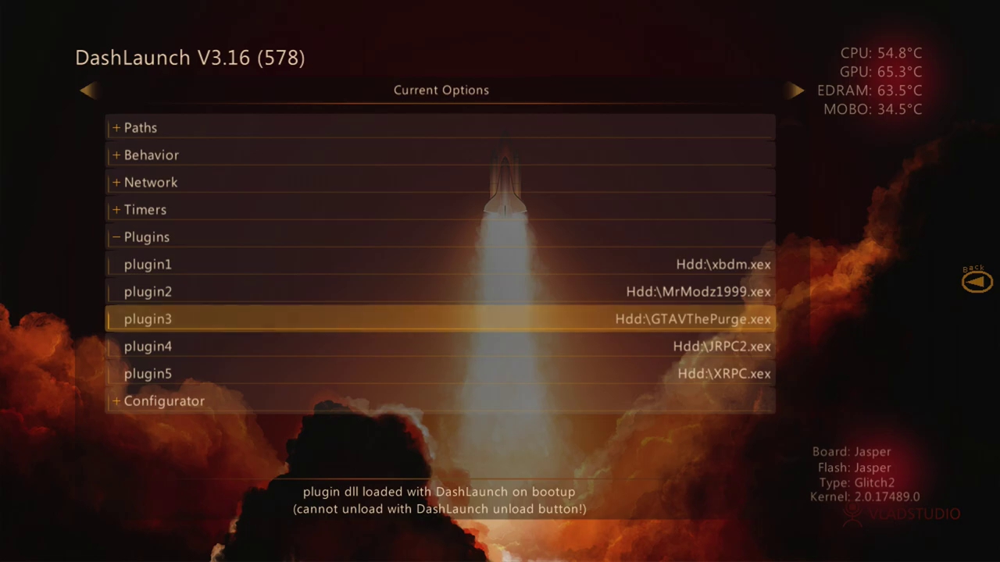
Save the current DashLaunch settings to launch.ini on the Hdd
key("Right")
key("Down")
key("Down")
key("Down")
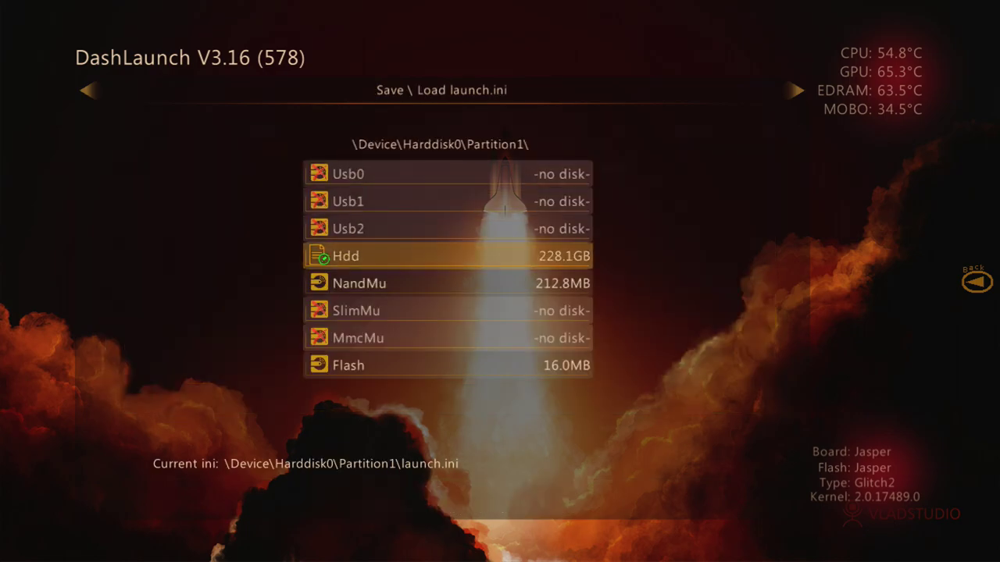
key("Return")
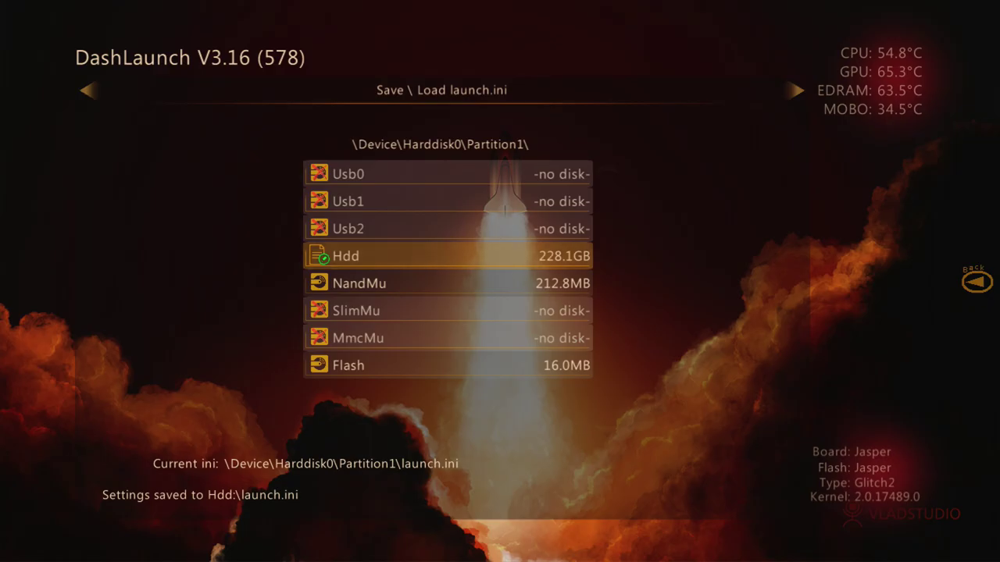
key("Return")
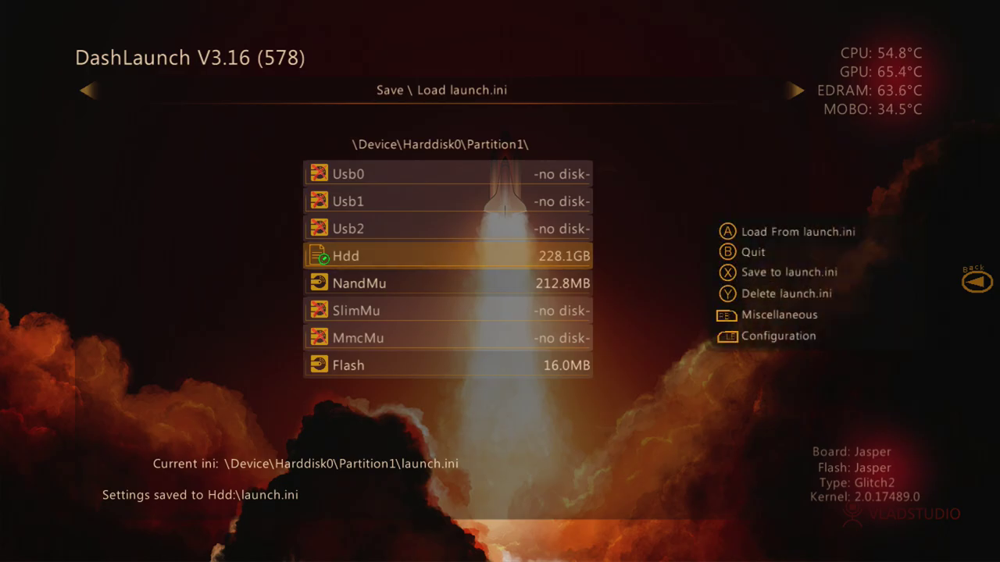